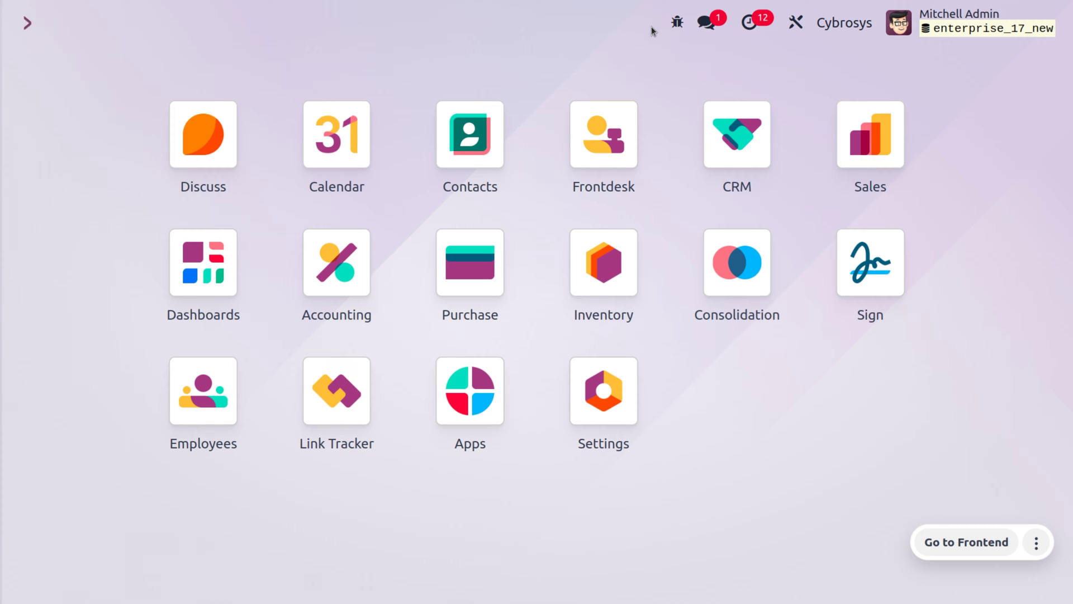
Search 'sequ' to open Settings / Technical / Sequences and scroll down to the sale.order sequence
{"action": "type", "text": "se"}
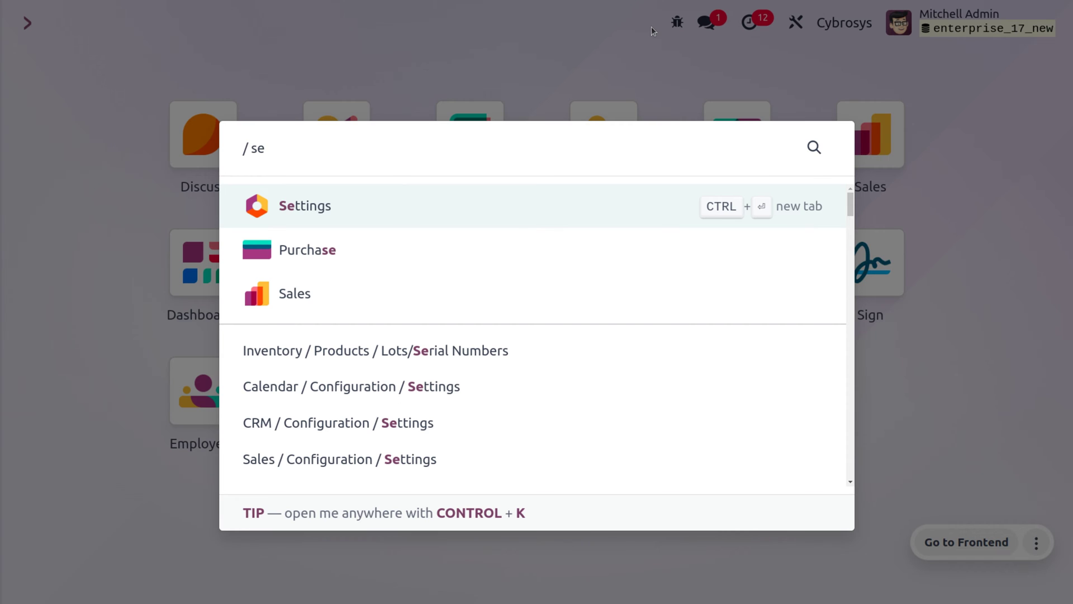
{"action": "type", "text": "qu"}
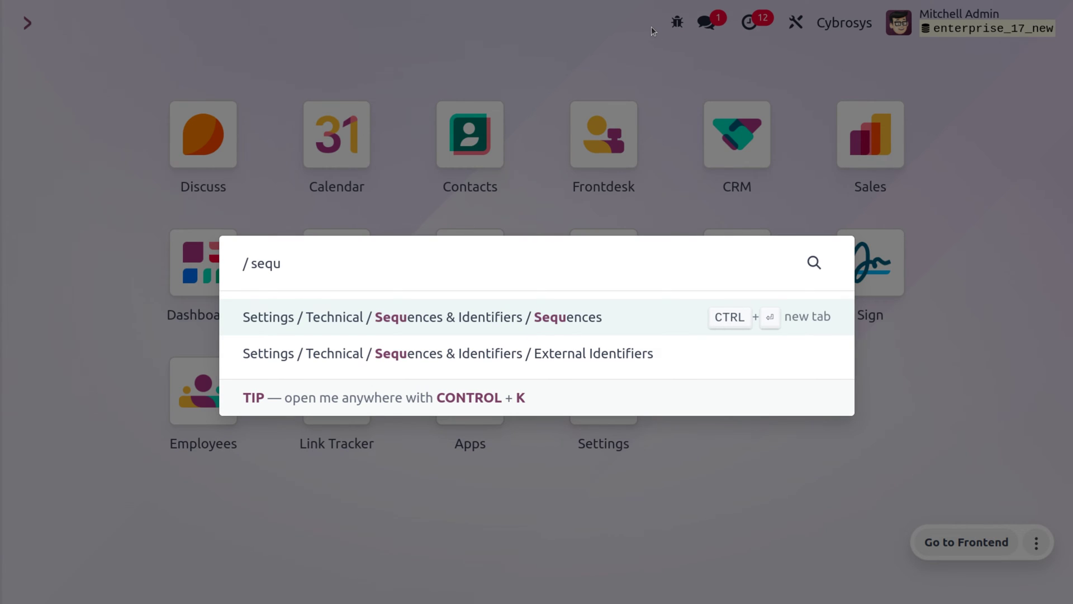
{"action": "key", "text": "Return"}
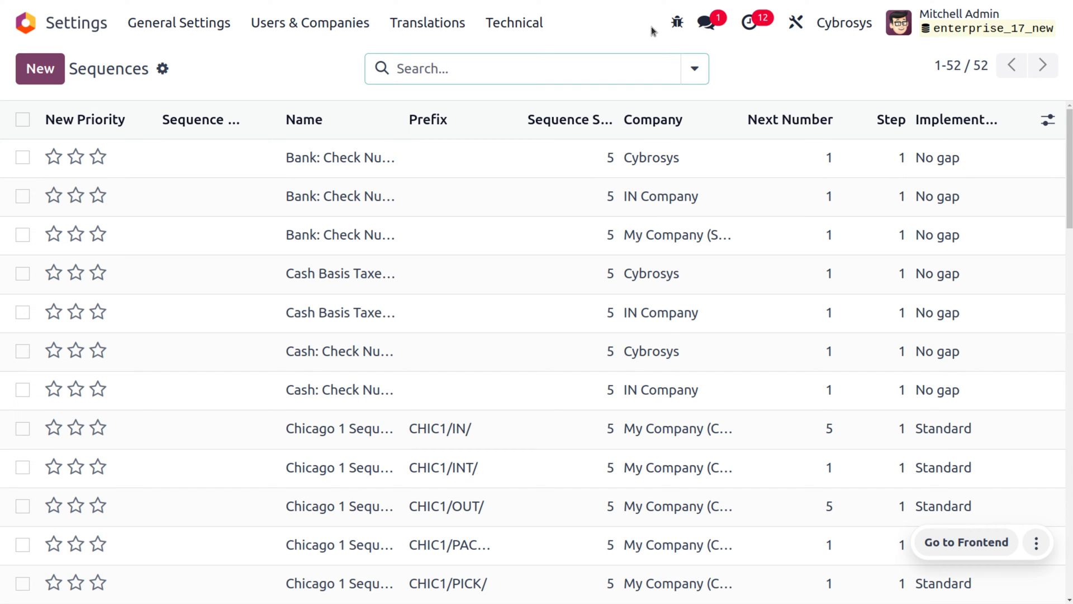
{"action": "scroll", "coordinate": [518, 398], "scroll_direction": "down", "scroll_amount": 10}
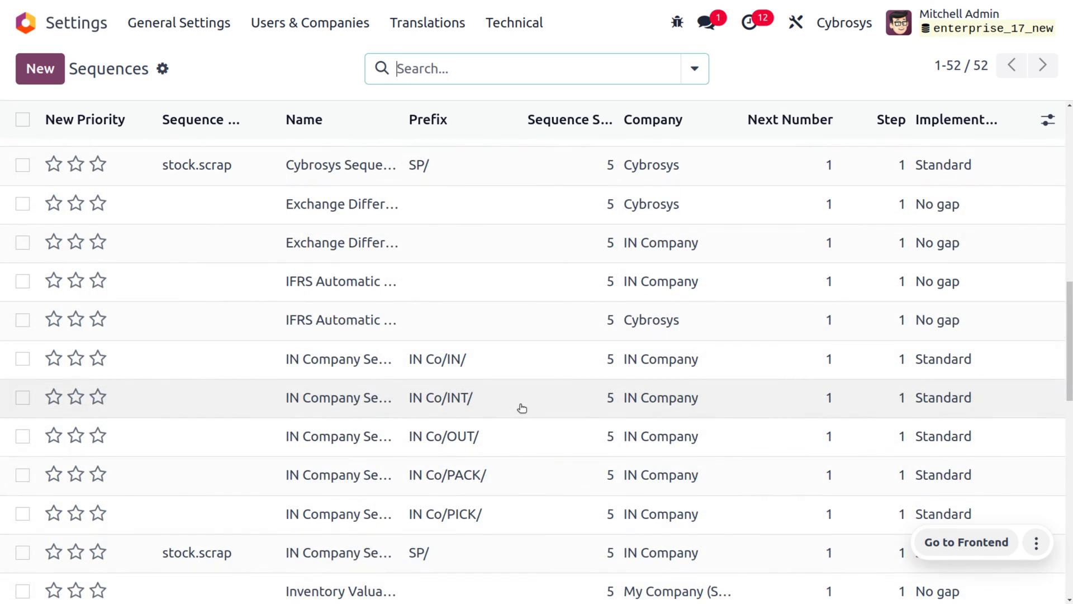
{"action": "scroll", "coordinate": [521, 408], "scroll_direction": "down", "scroll_amount": 8}
{"action": "scroll", "coordinate": [521, 407], "scroll_direction": "down", "scroll_amount": 3}
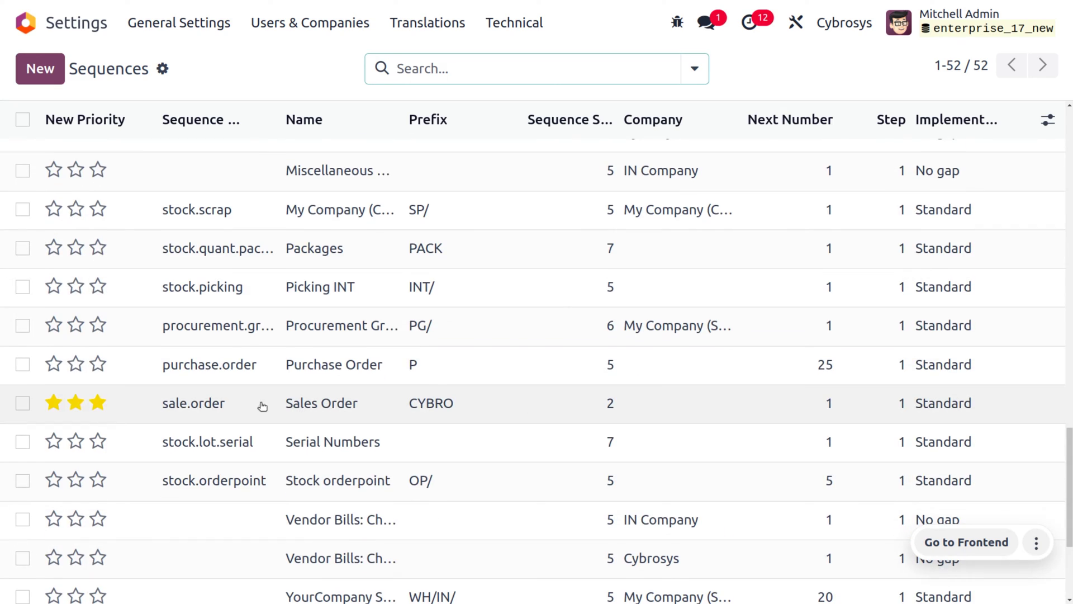
Open the sale.order sequence record showing prefix CYBRO, suffix /%(day)s/%(month)s/%(year)s and size 2
{"action": "left_click", "coordinate": [242, 405]}
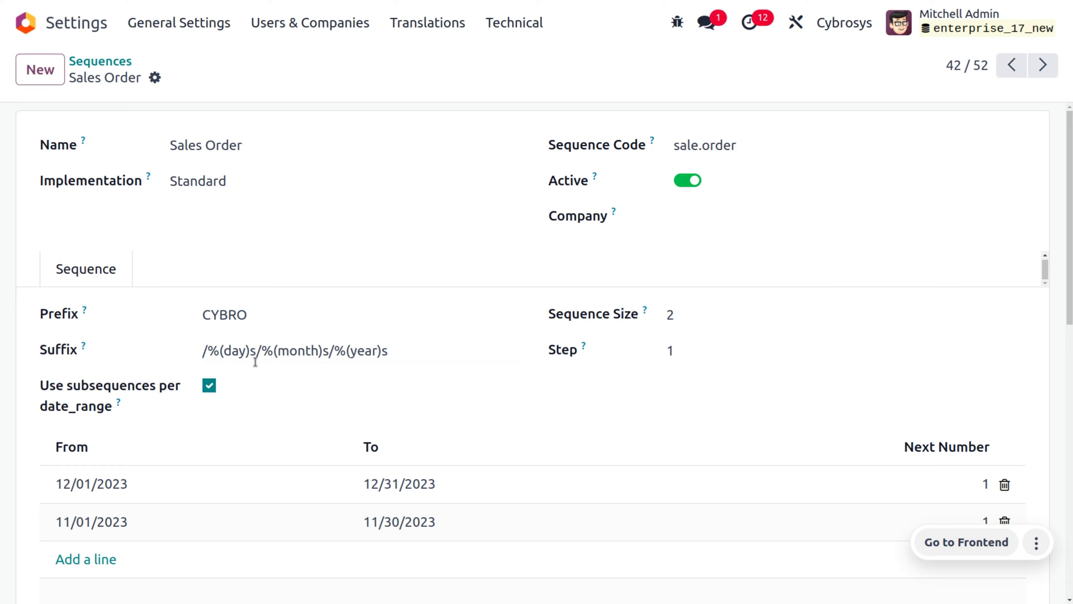
{"action": "scroll", "coordinate": [256, 362], "scroll_direction": "down", "scroll_amount": 3}
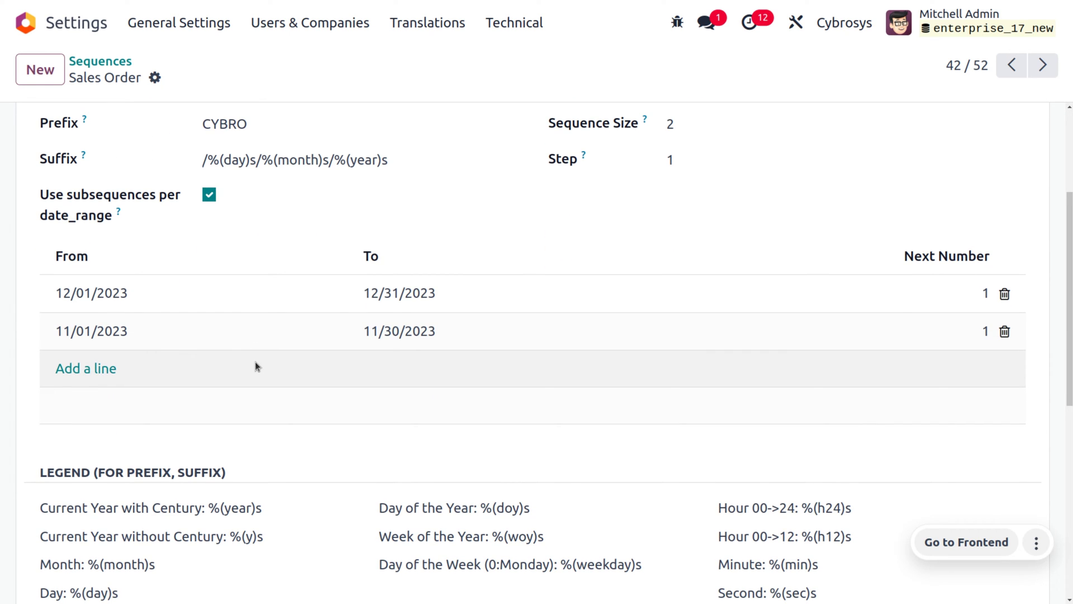
{"action": "scroll", "coordinate": [255, 366], "scroll_direction": "down", "scroll_amount": 1}
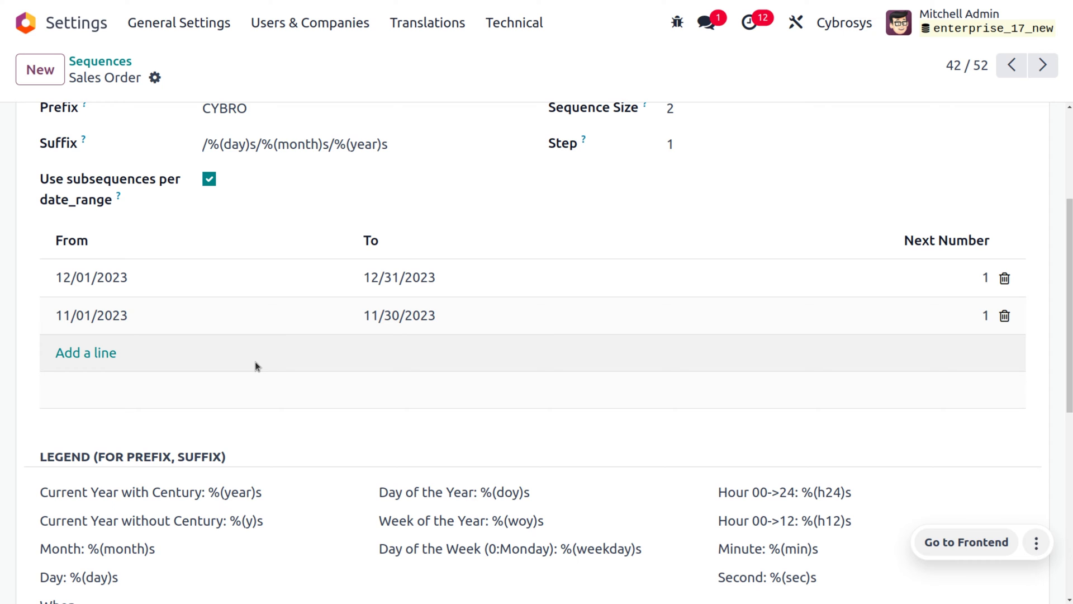
{"action": "scroll", "coordinate": [257, 364], "scroll_direction": "down", "scroll_amount": 1}
{"action": "scroll", "coordinate": [256, 364], "scroll_direction": "up", "scroll_amount": 3}
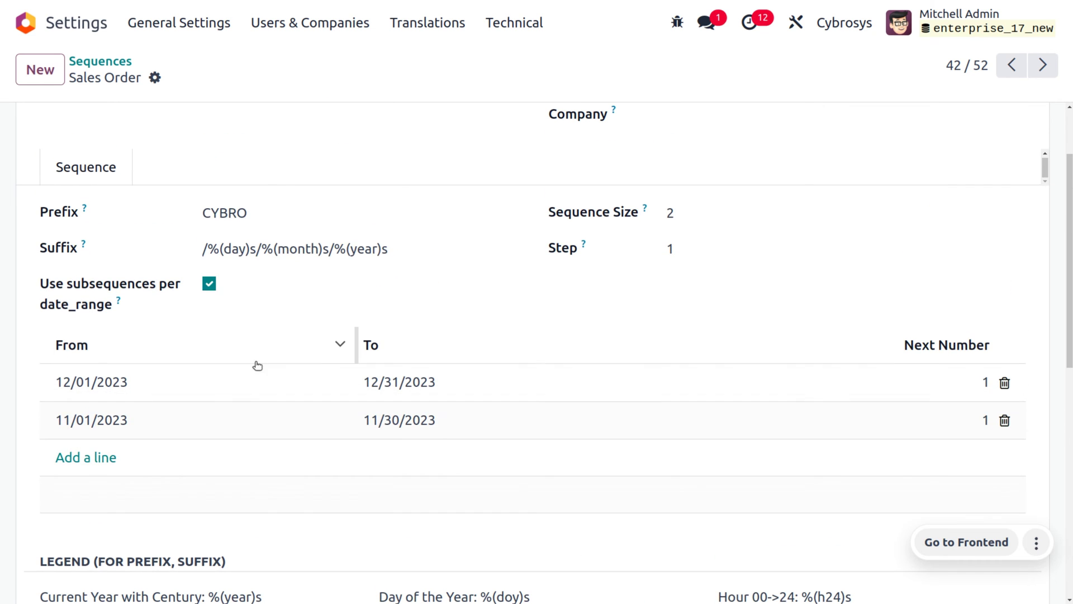
{"action": "scroll", "coordinate": [264, 353], "scroll_direction": "down", "scroll_amount": 5}
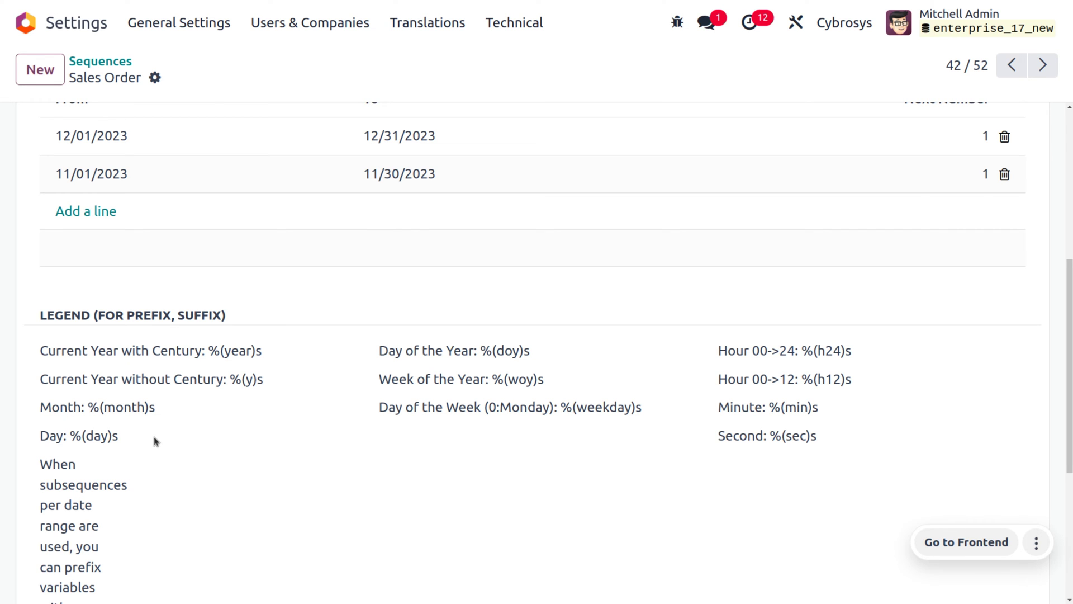
{"action": "scroll", "coordinate": [155, 441], "scroll_direction": "up", "scroll_amount": 3}
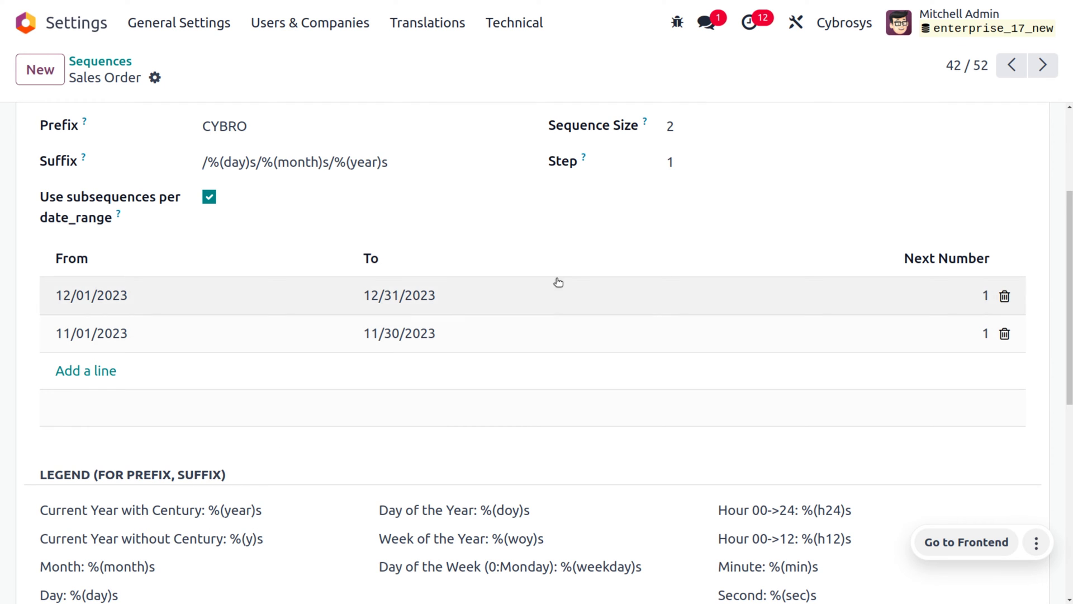
{"action": "scroll", "coordinate": [578, 258], "scroll_direction": "up", "scroll_amount": 3}
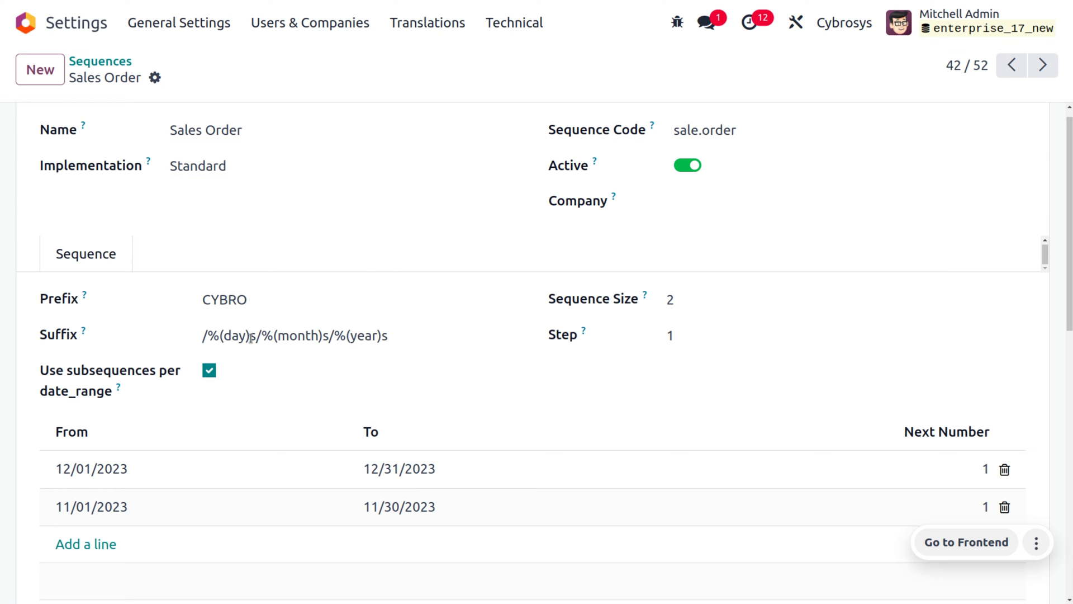
Scroll the Sales Order sequence form to review its November and December 2023 subsequences
{"action": "scroll", "coordinate": [520, 309], "scroll_direction": "down", "scroll_amount": 5}
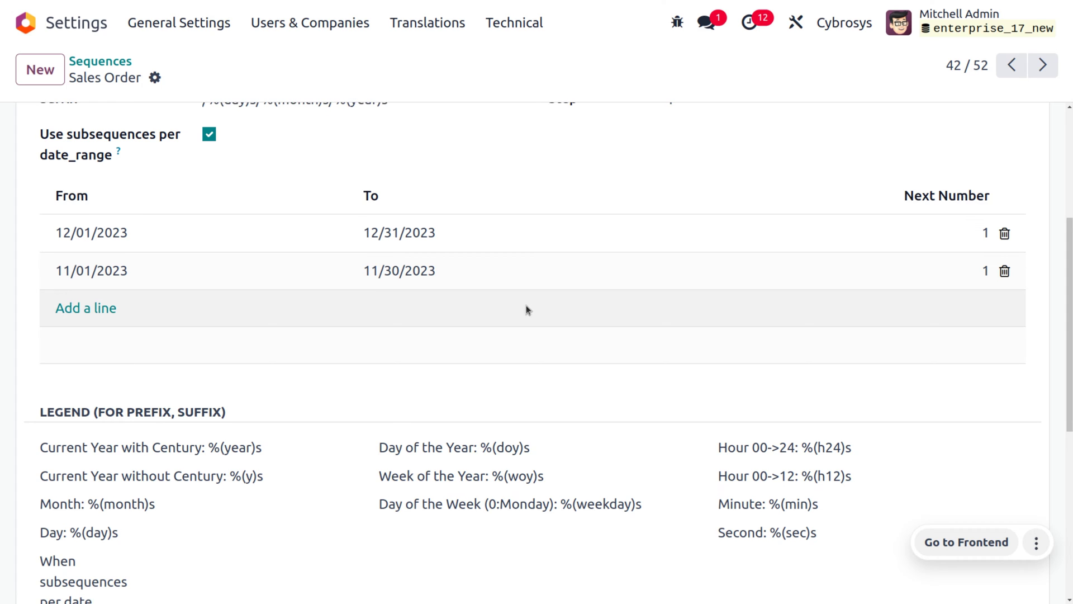
{"action": "scroll", "coordinate": [527, 310], "scroll_direction": "up", "scroll_amount": 1}
{"action": "scroll", "coordinate": [526, 310], "scroll_direction": "up", "scroll_amount": 1}
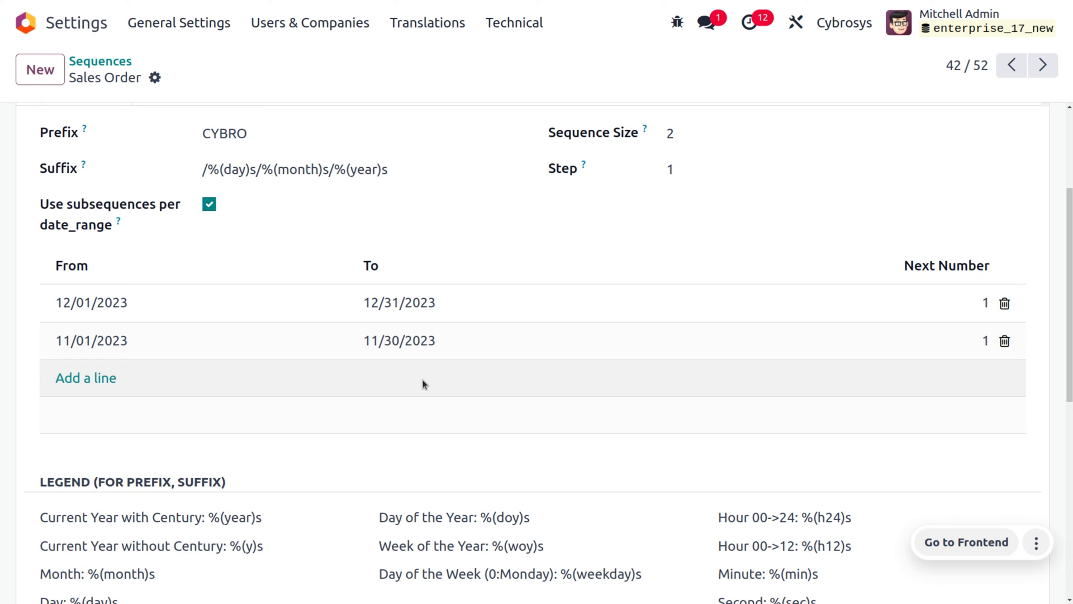
{"action": "scroll", "coordinate": [423, 384], "scroll_direction": "up", "scroll_amount": 3}
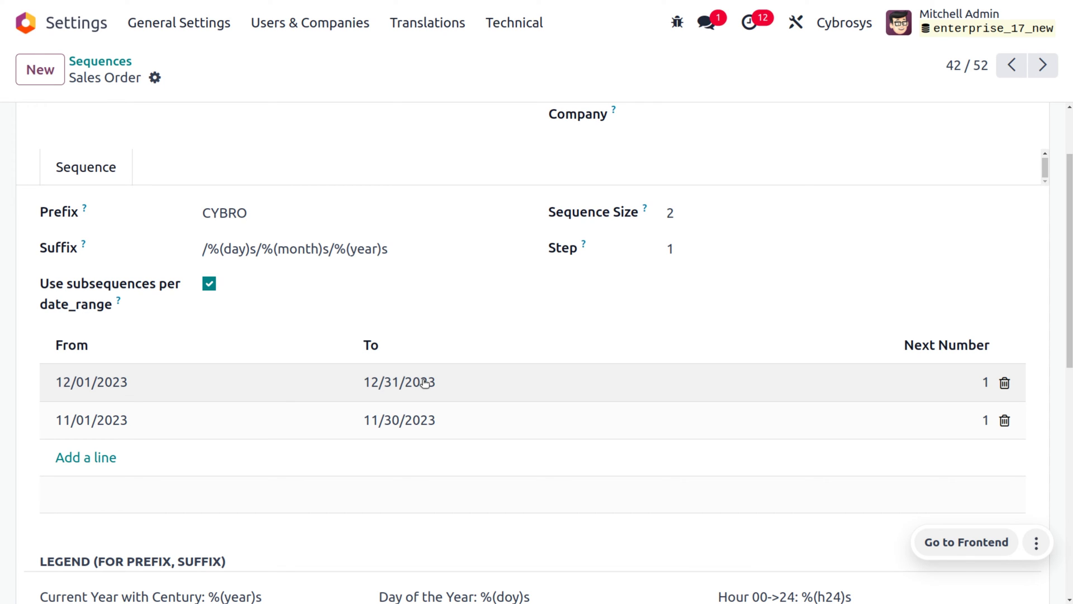
{"action": "scroll", "coordinate": [425, 383], "scroll_direction": "up", "scroll_amount": 2}
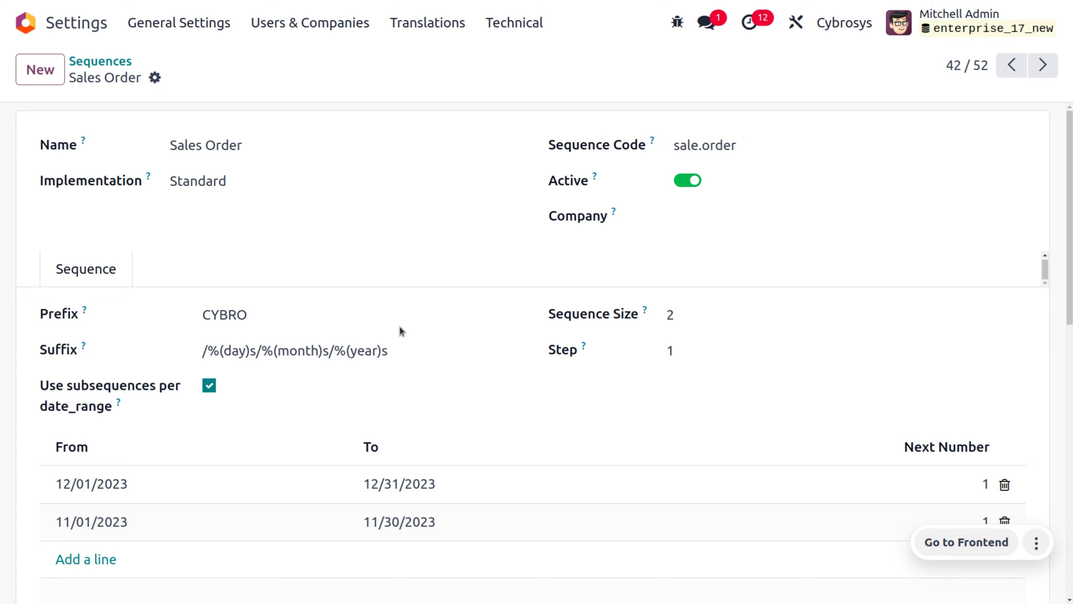
Go home, open Sales with 'sa', and create a new quotation with customer Deco Addict
{"action": "left_click", "coordinate": [27, 25]}
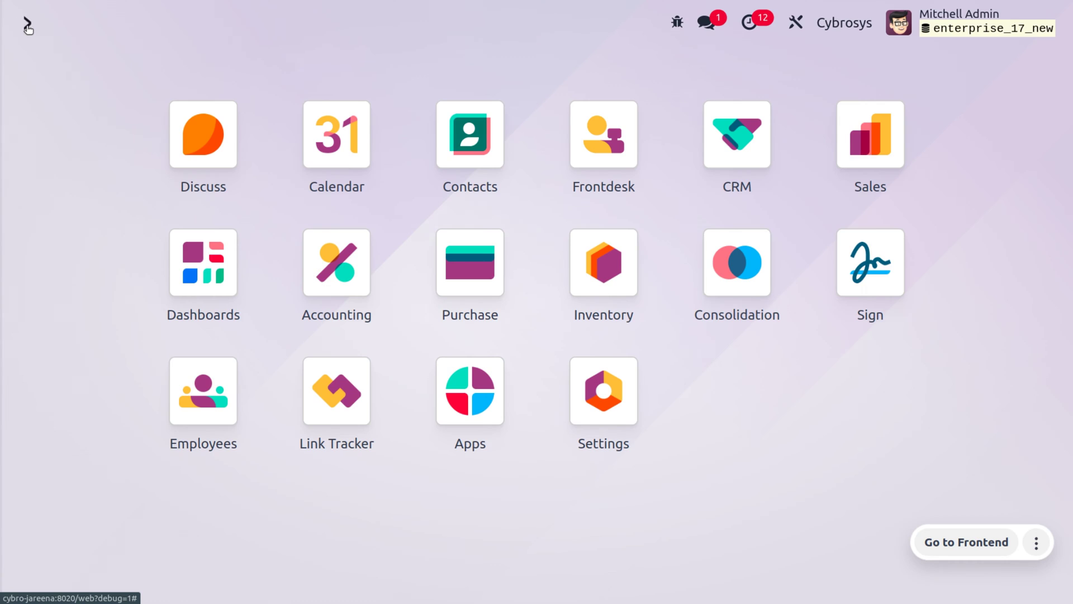
{"action": "type", "text": "sa"}
{"action": "key", "text": "Return"}
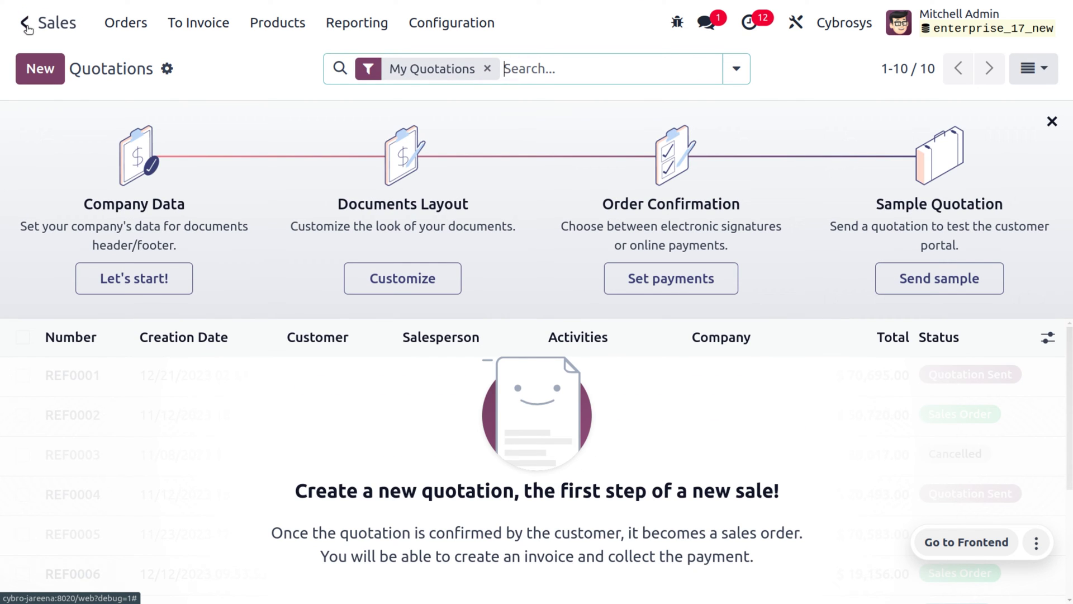
{"action": "left_click", "coordinate": [36, 76]}
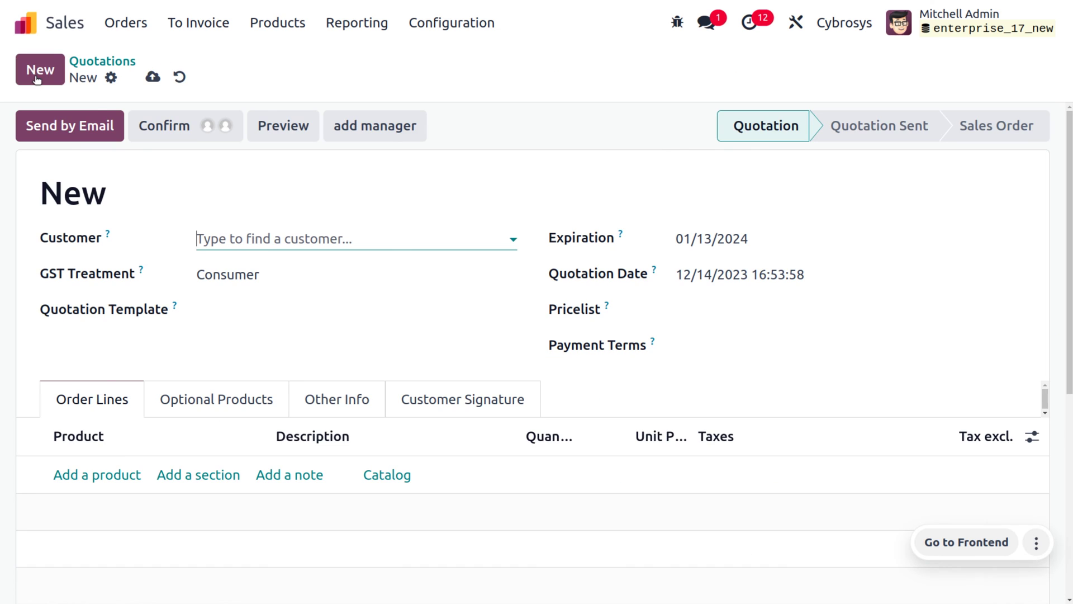
{"action": "left_click", "coordinate": [250, 231]}
{"action": "left_click", "coordinate": [268, 272]}
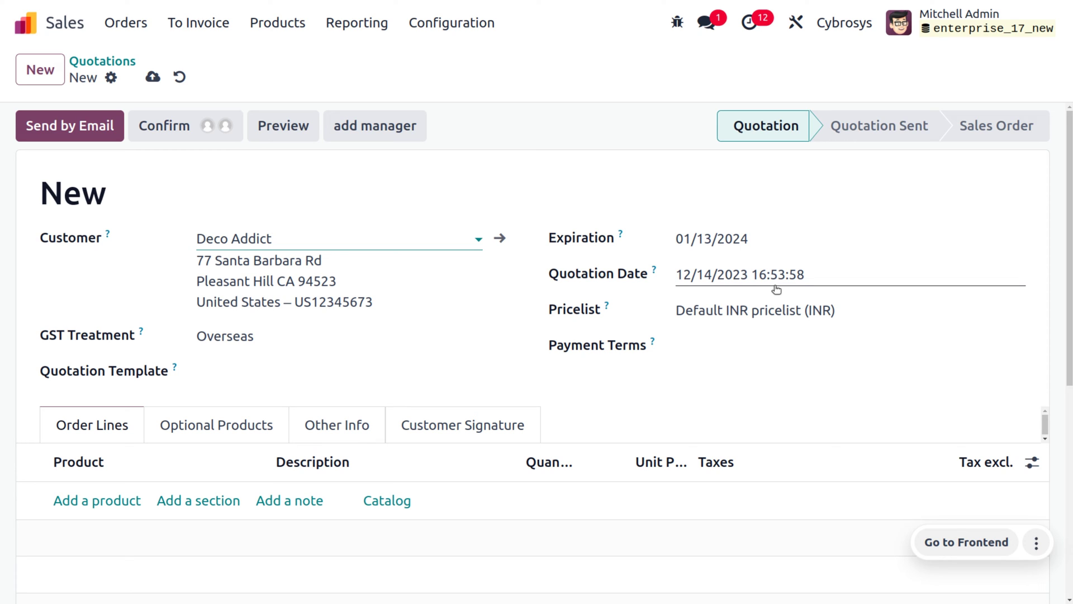
Add one [E-COM11] Cabinet with Doors line at 140.00 and save as CYBRO01/14/12/2023
{"action": "left_click", "coordinate": [97, 501]}
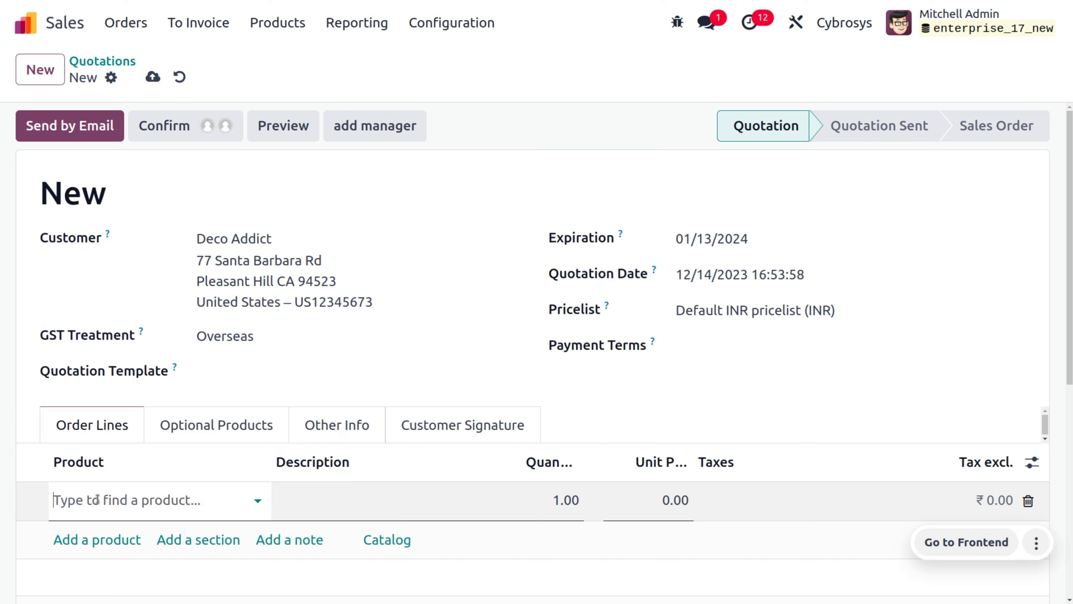
{"action": "left_click", "coordinate": [170, 241]}
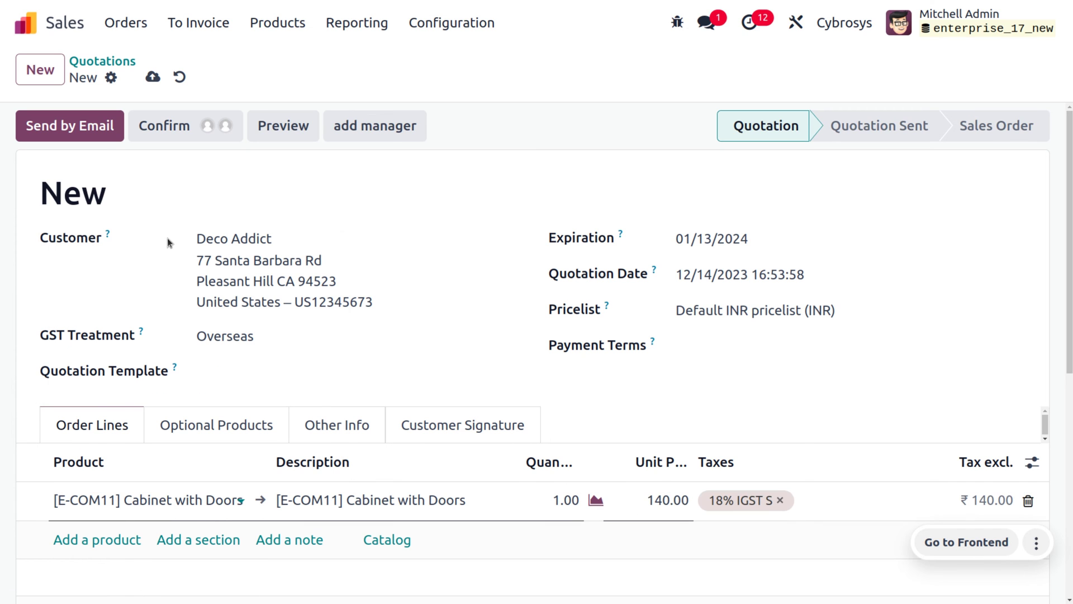
{"action": "left_click", "coordinate": [152, 77]}
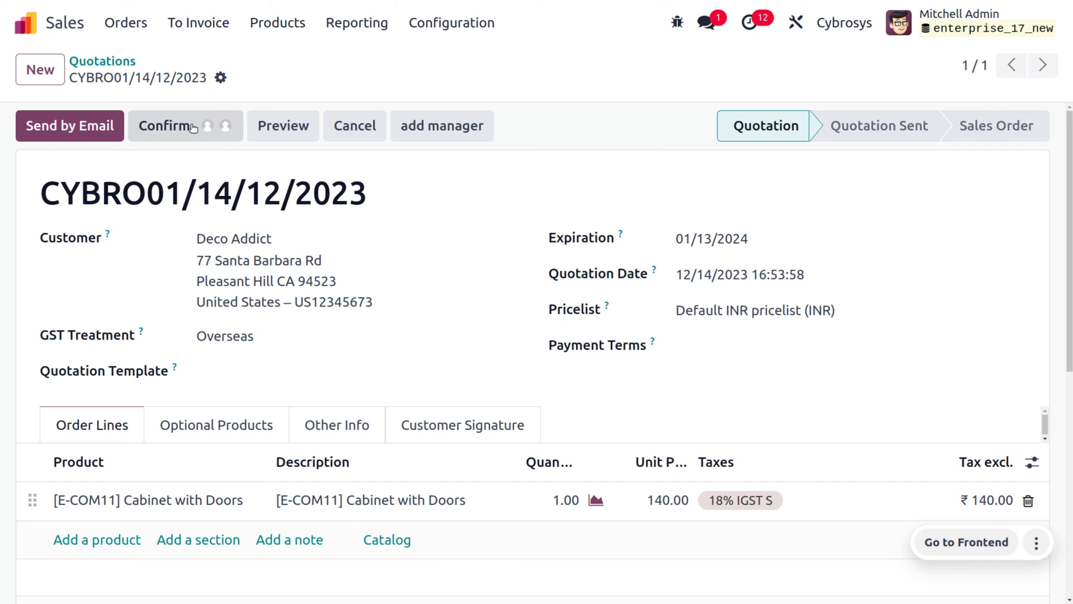
Duplicate the quotation three times, producing CYBRO02, CYBRO03 and CYBRO04/14/12/2023
{"action": "left_click", "coordinate": [221, 79]}
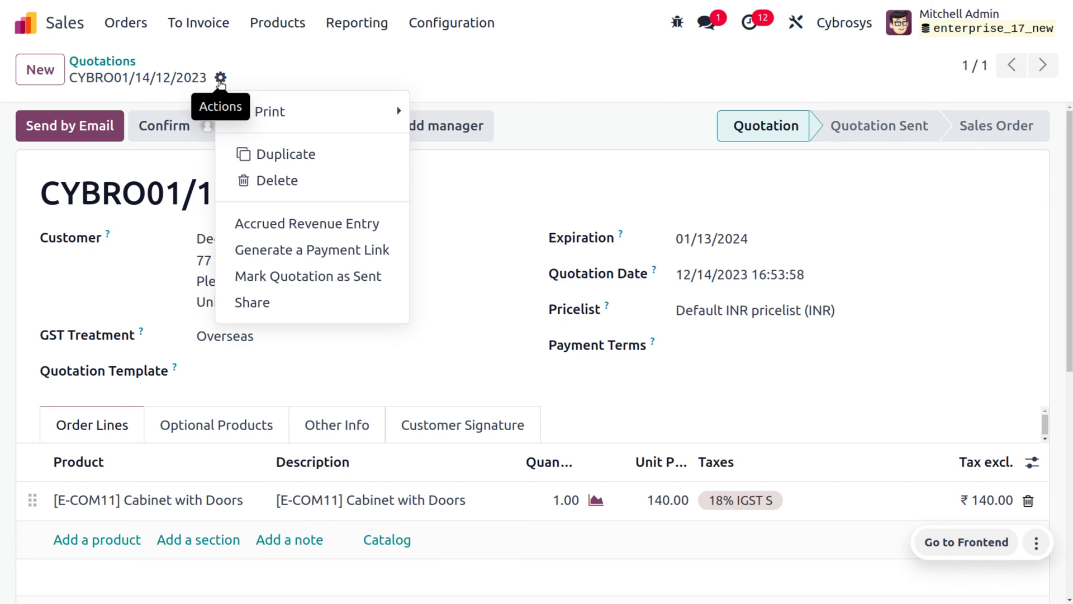
{"action": "left_click", "coordinate": [249, 155]}
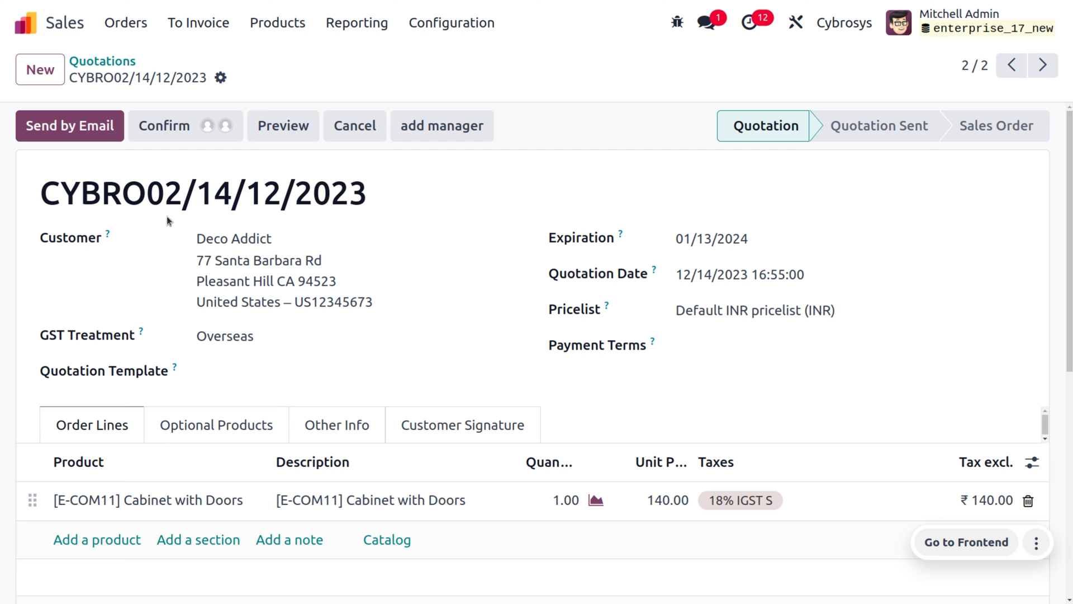
{"action": "left_click", "coordinate": [221, 78]}
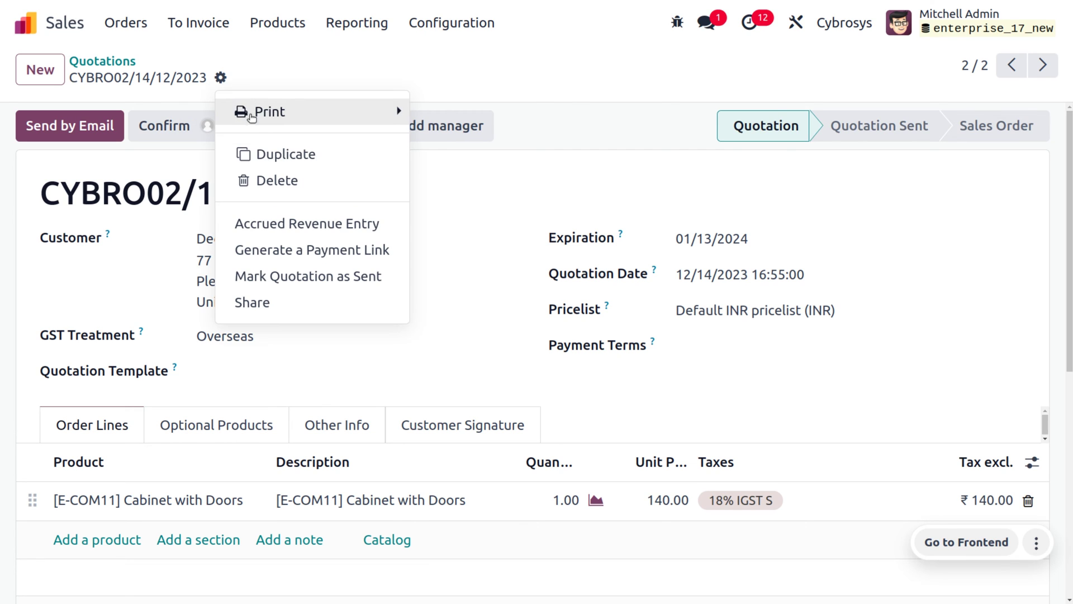
{"action": "left_click", "coordinate": [283, 156]}
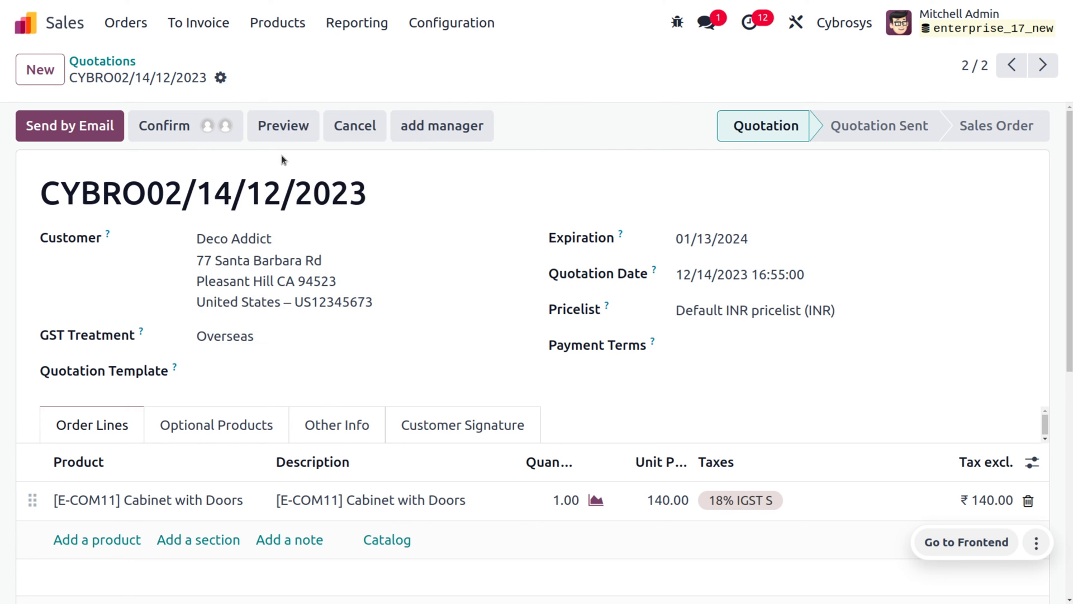
{"action": "left_click", "coordinate": [220, 78]}
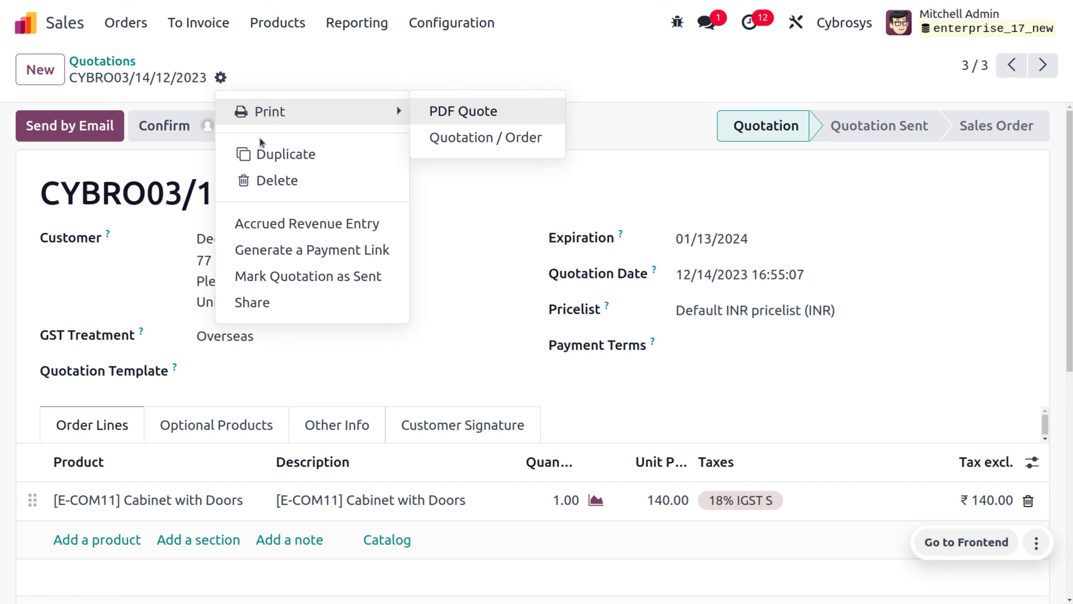
{"action": "left_click", "coordinate": [271, 153]}
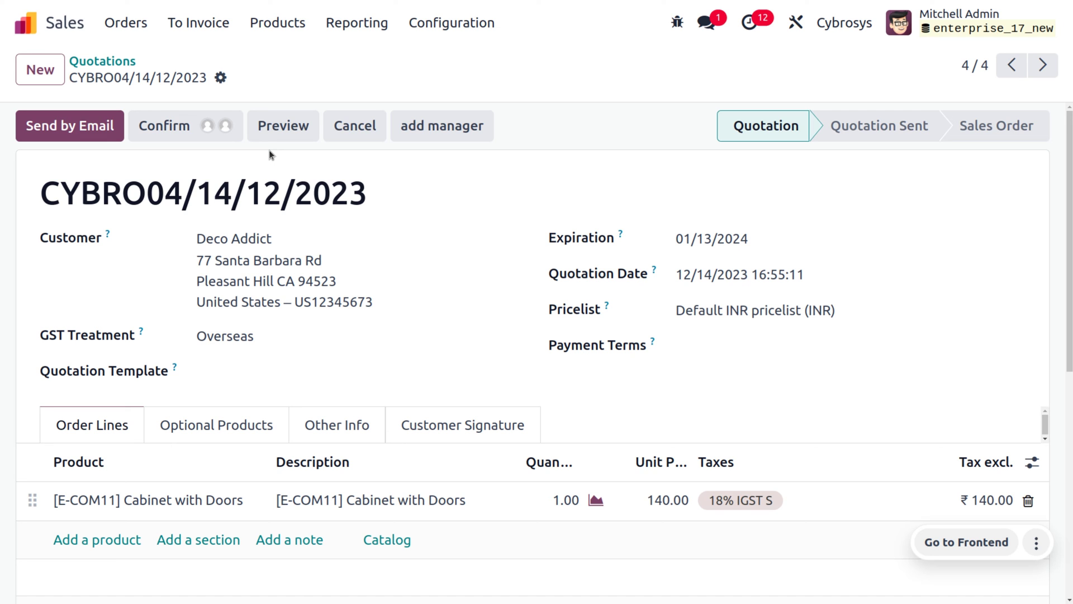
Search 'sequ' to open the Sequences list and open the Purchase Order sequence
{"action": "left_click", "coordinate": [28, 24]}
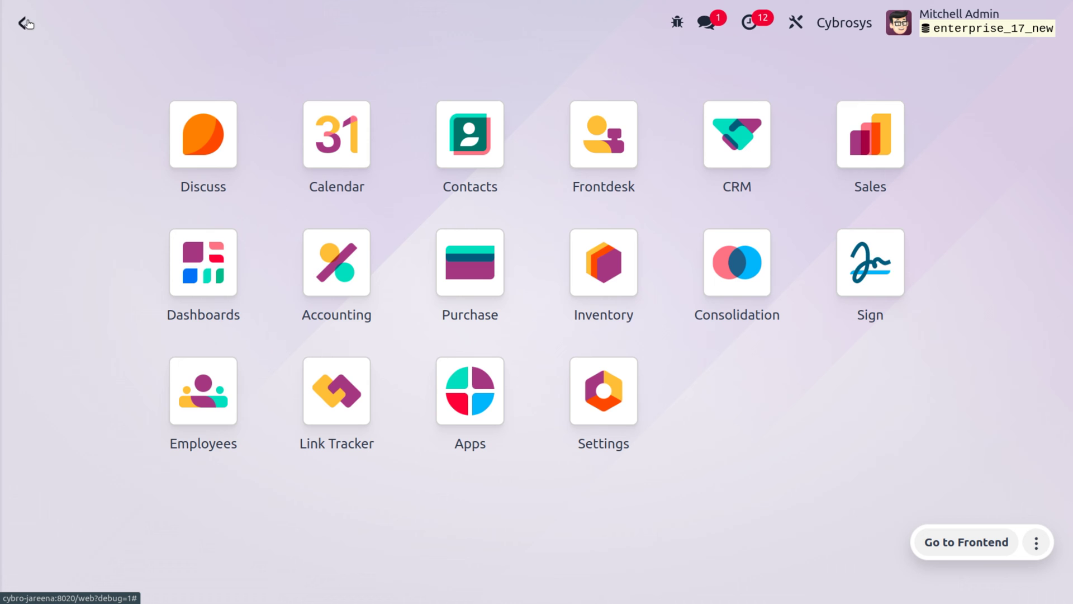
{"action": "type", "text": "sequ"}
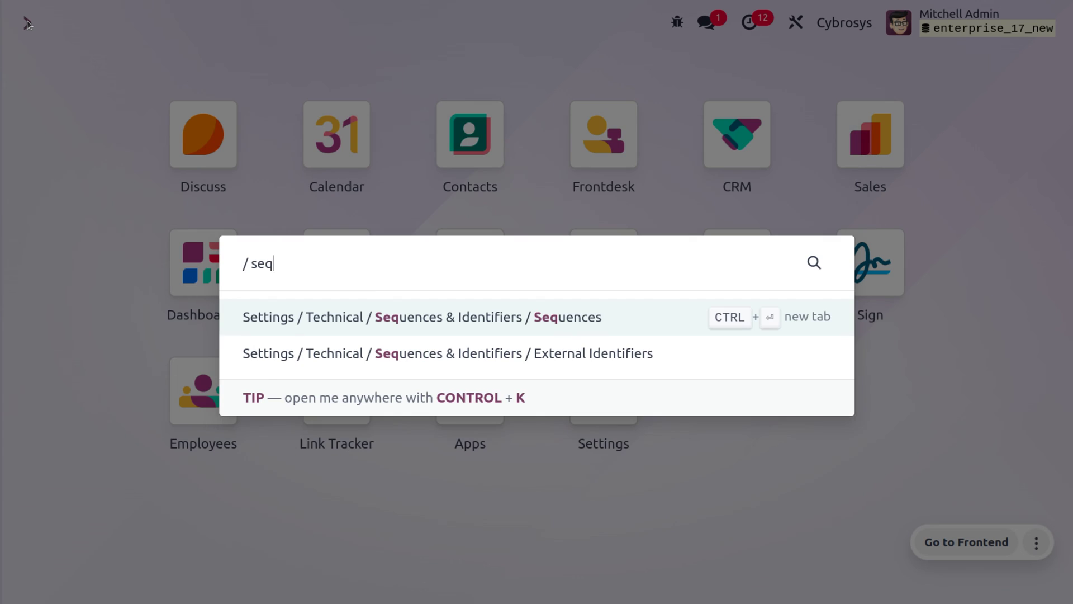
{"action": "key", "text": "Return"}
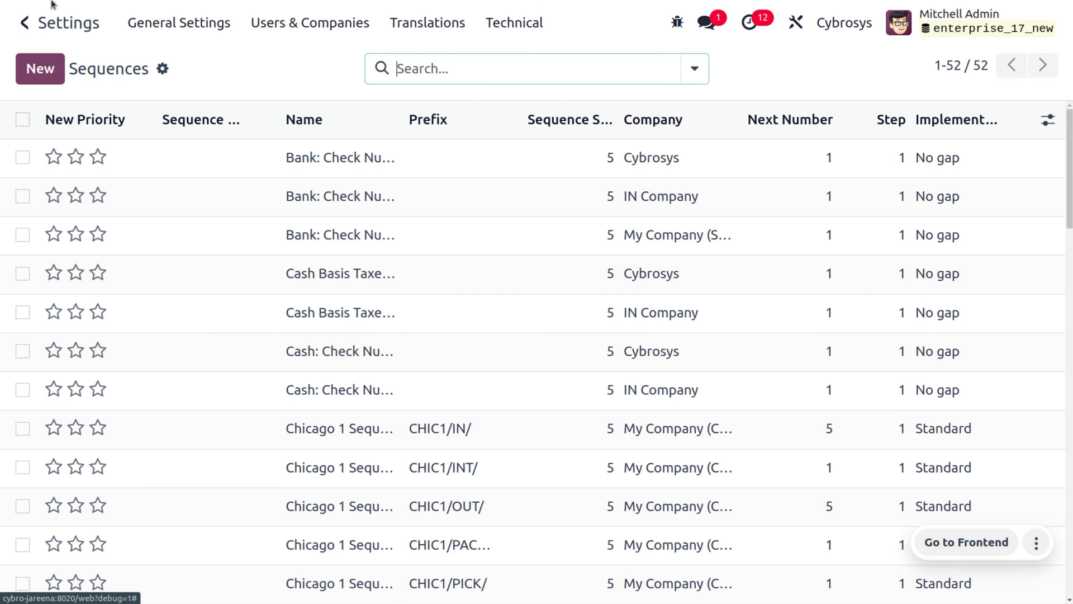
{"action": "scroll", "coordinate": [361, 391], "scroll_direction": "down", "scroll_amount": 5}
{"action": "scroll", "coordinate": [361, 425], "scroll_direction": "down", "scroll_amount": 20}
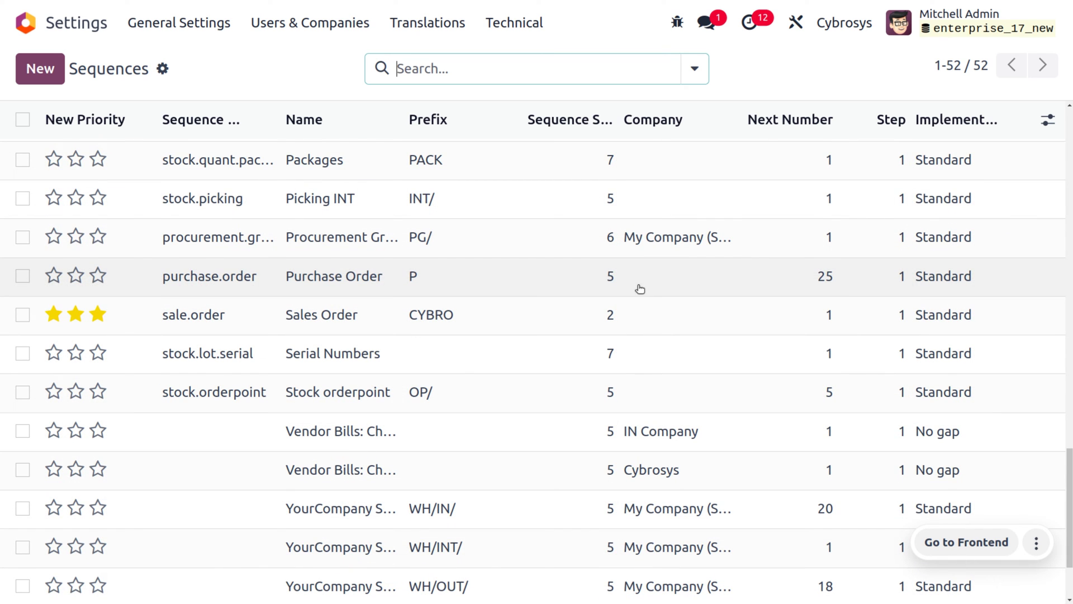
{"action": "left_click", "coordinate": [640, 288]}
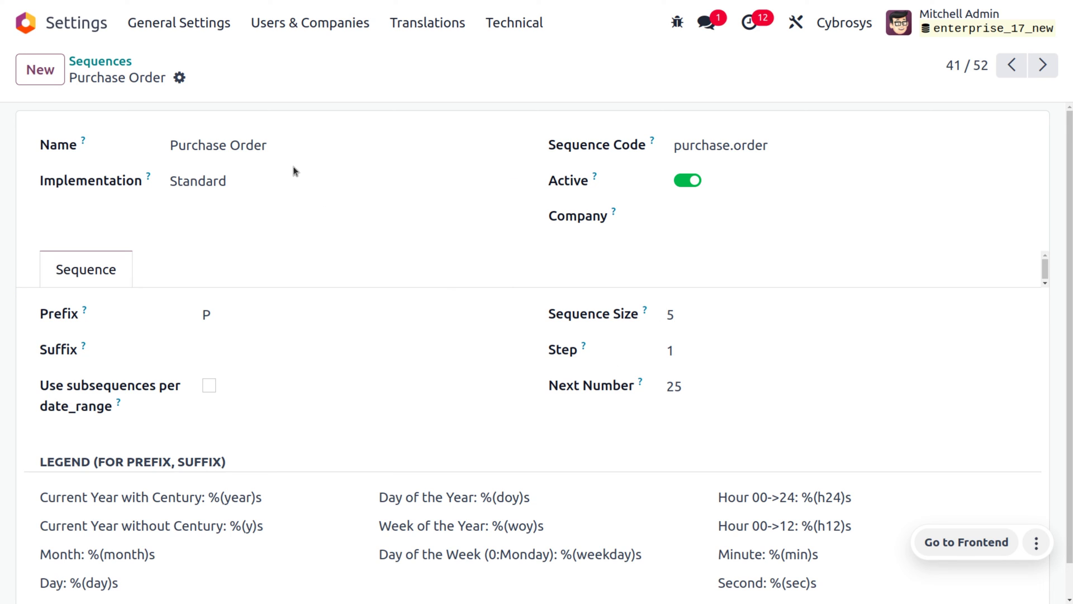
Return home and reopen the Sequences list by searching 'sequen'
{"action": "left_click", "coordinate": [25, 22]}
{"action": "type", "text": "sequen"}
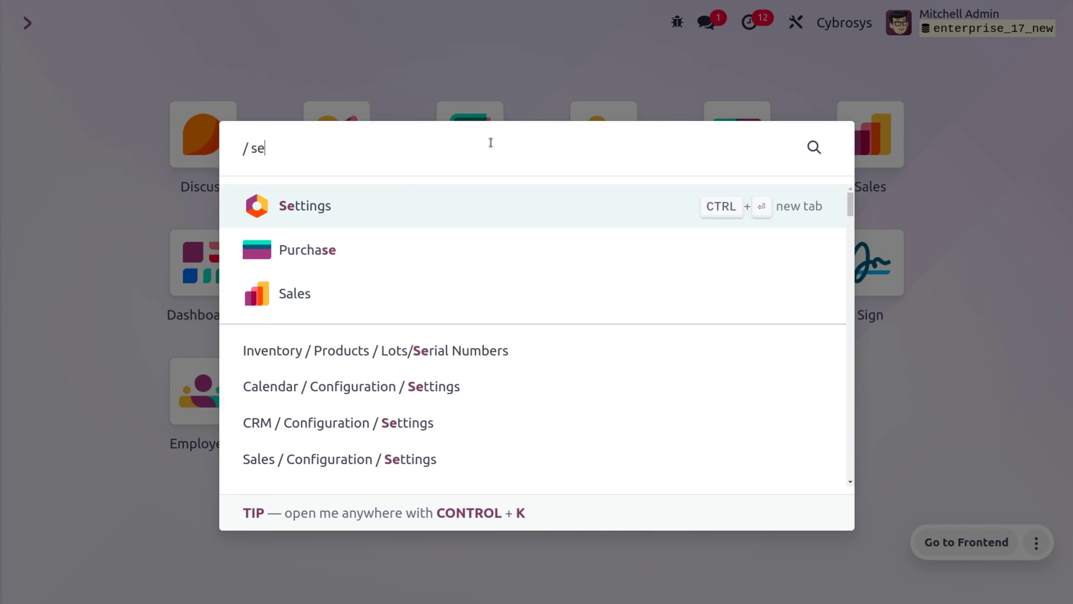
{"action": "key", "text": "Return"}
{"action": "scroll", "coordinate": [450, 376], "scroll_direction": "down", "scroll_amount": 10}
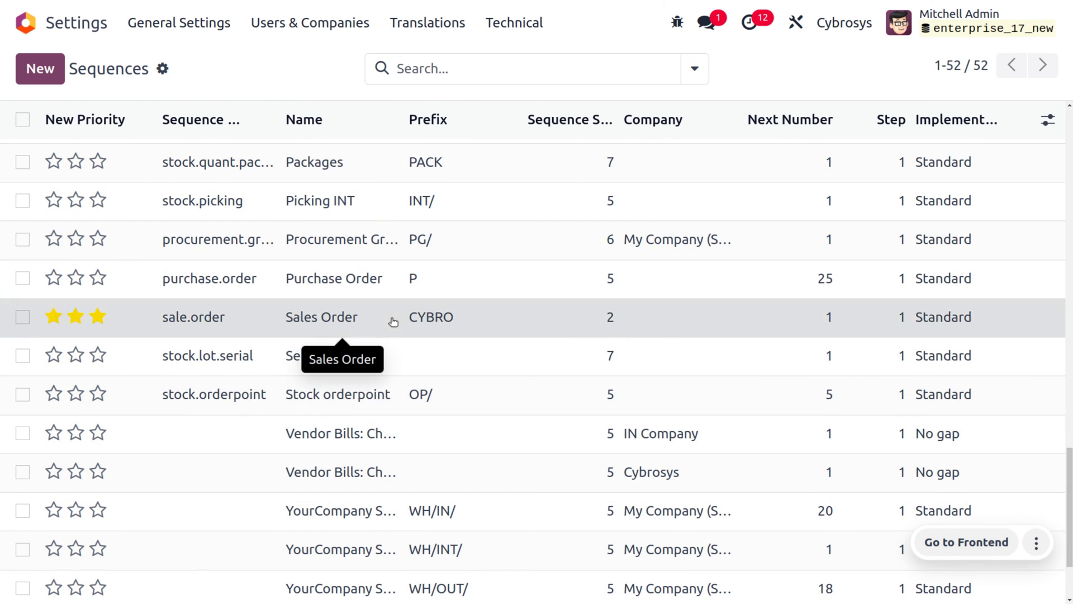
Open the Sales Order sequence, confirm December 2023 is at next number 5, then go home
{"action": "left_click", "coordinate": [390, 318]}
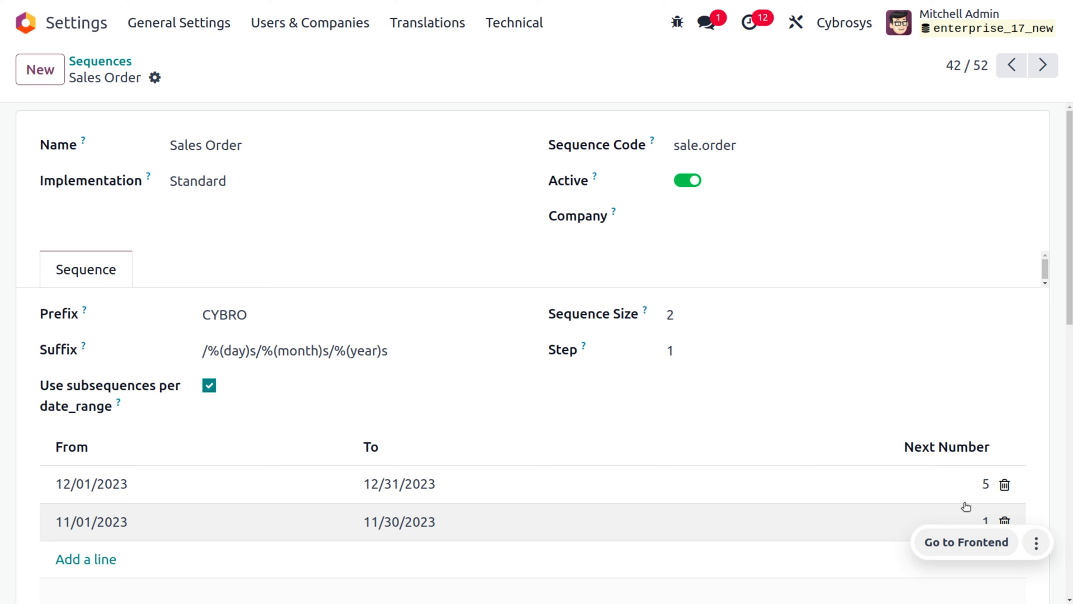
{"action": "left_click", "coordinate": [30, 32]}
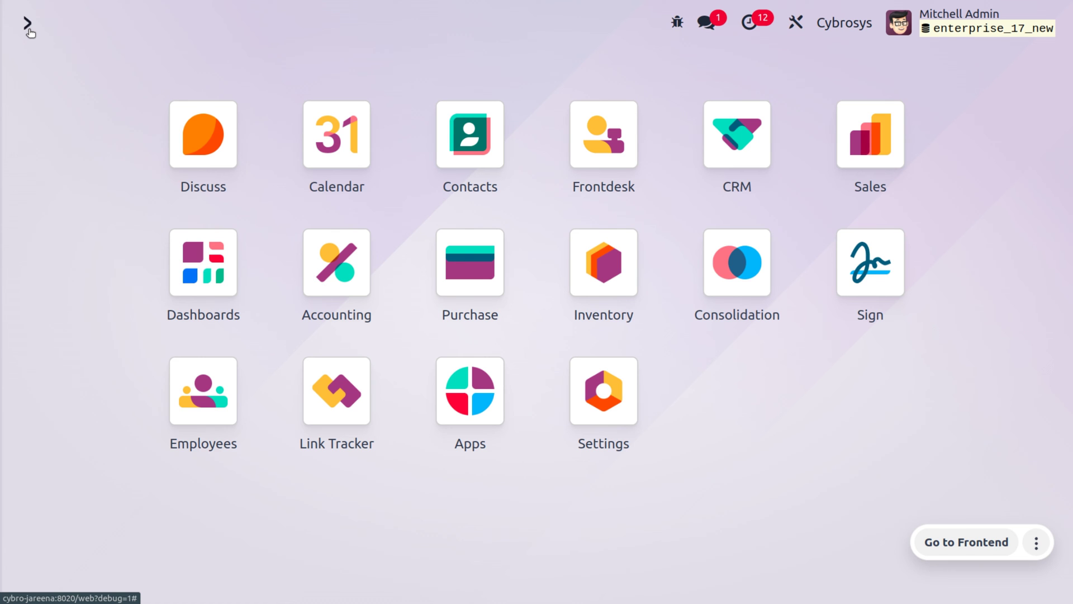
Open Sales and draft a Deco Addict quotation with one Cabinet with Doors line at 140.00
{"action": "left_click", "coordinate": [883, 147]}
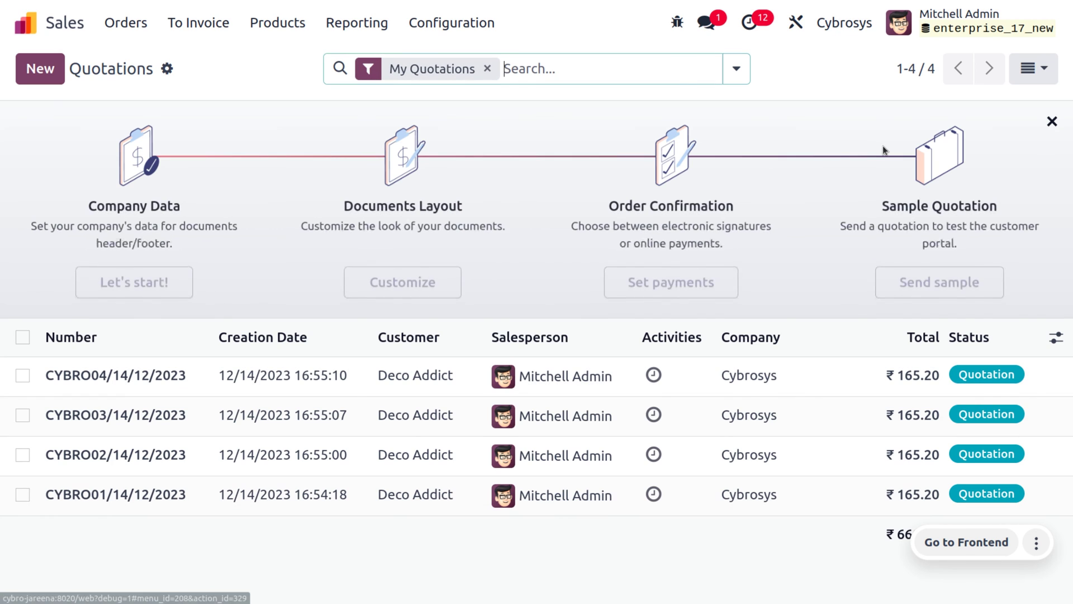
{"action": "left_click", "coordinate": [54, 74]}
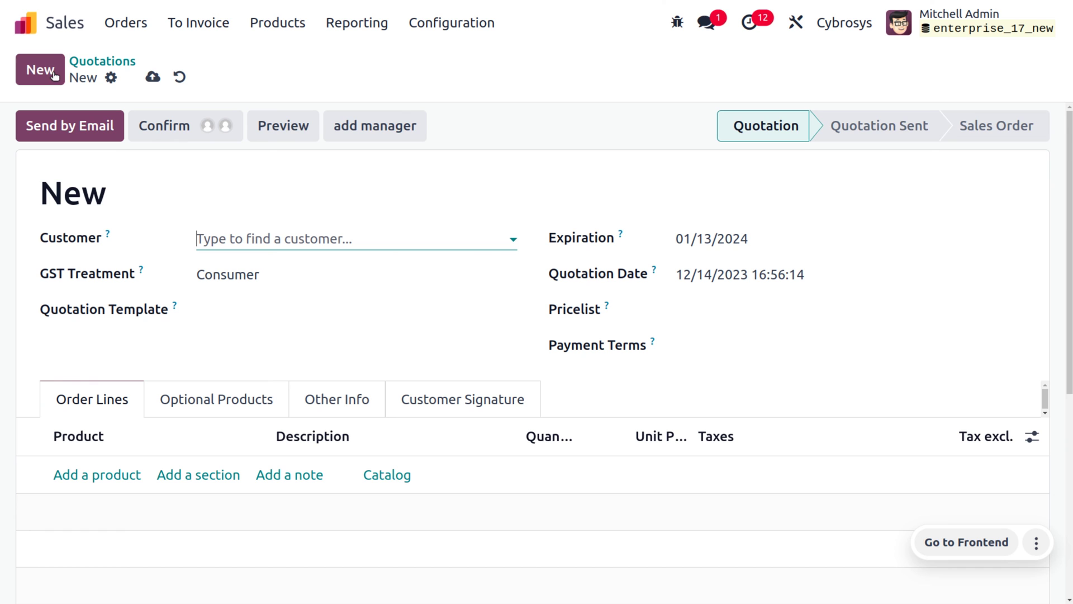
{"action": "left_click", "coordinate": [276, 238]}
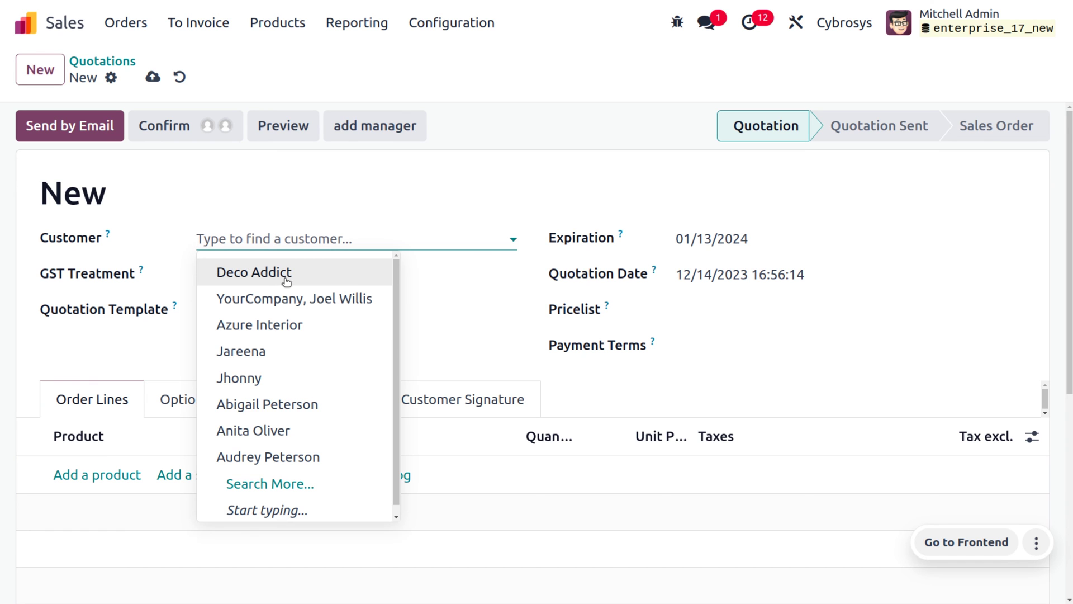
{"action": "left_click", "coordinate": [288, 276]}
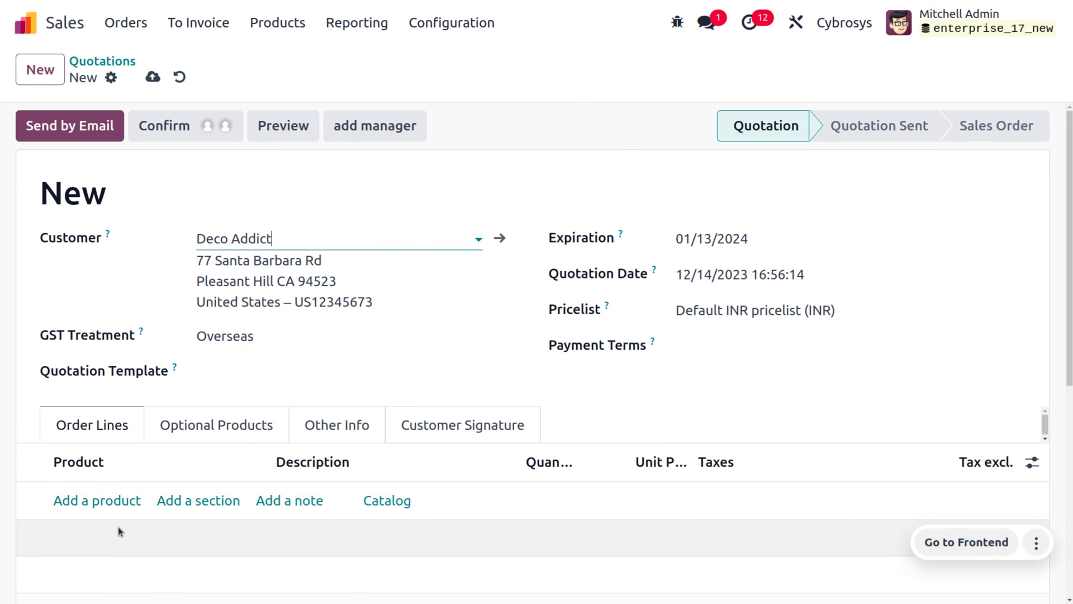
{"action": "left_click", "coordinate": [112, 500]}
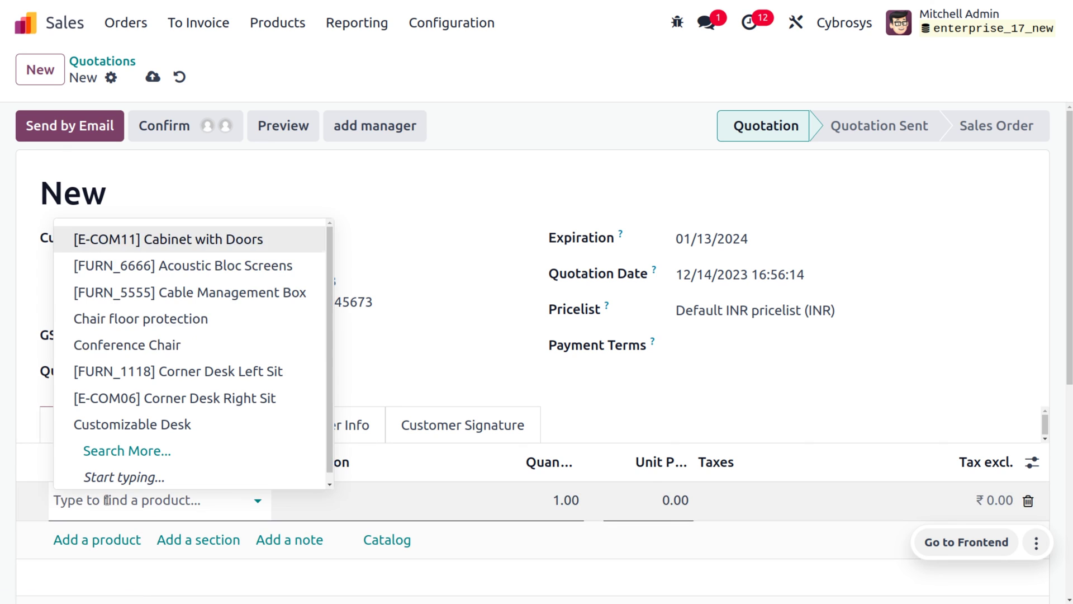
{"action": "left_click", "coordinate": [189, 250]}
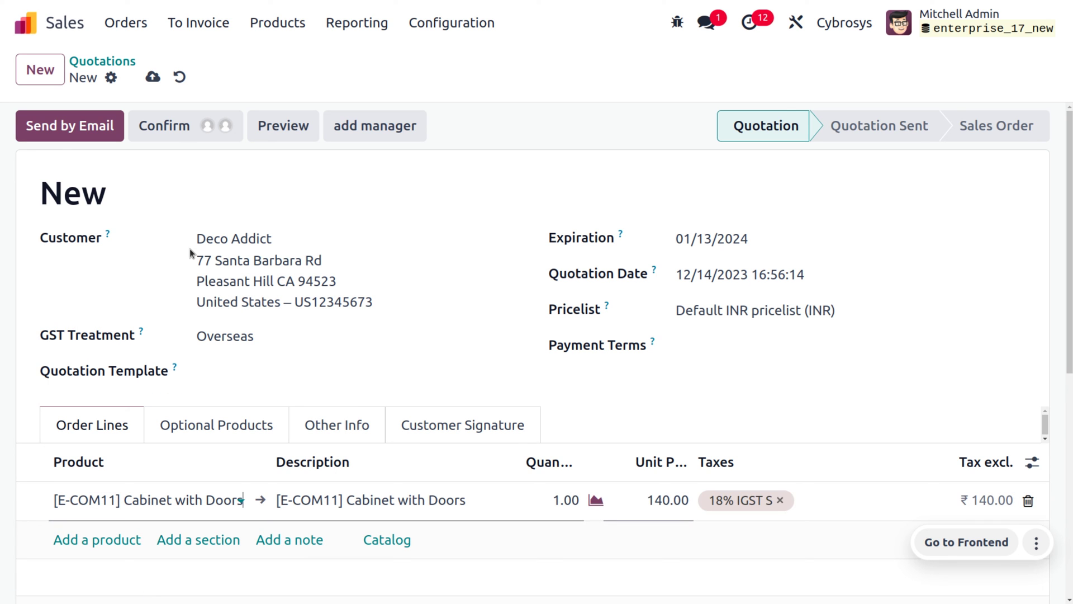
Back-date the quotation date to 11/01/2023
{"action": "left_click", "coordinate": [769, 273]}
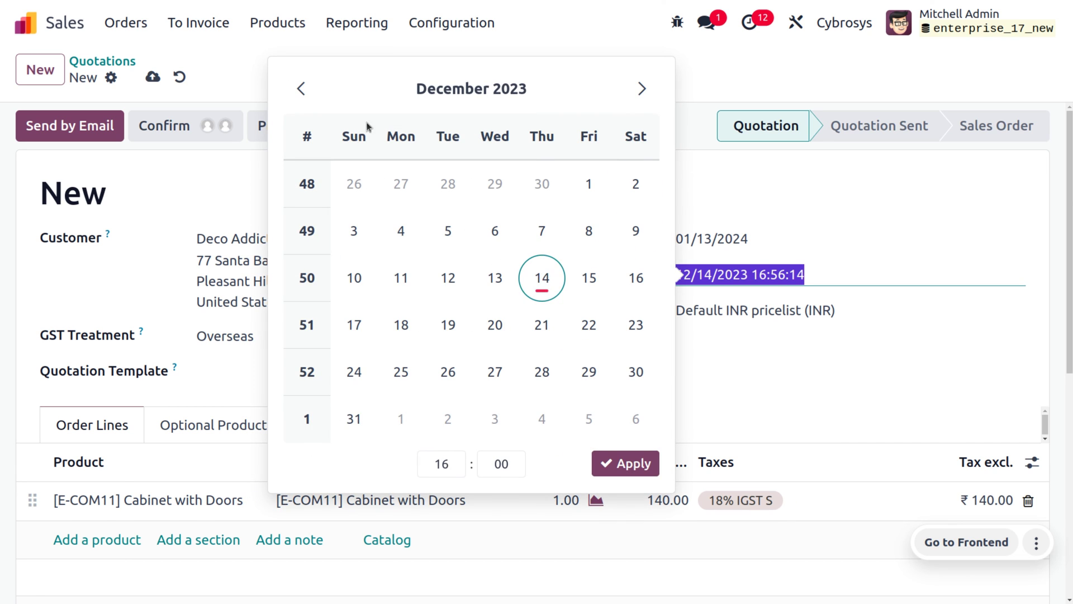
{"action": "left_click", "coordinate": [300, 87]}
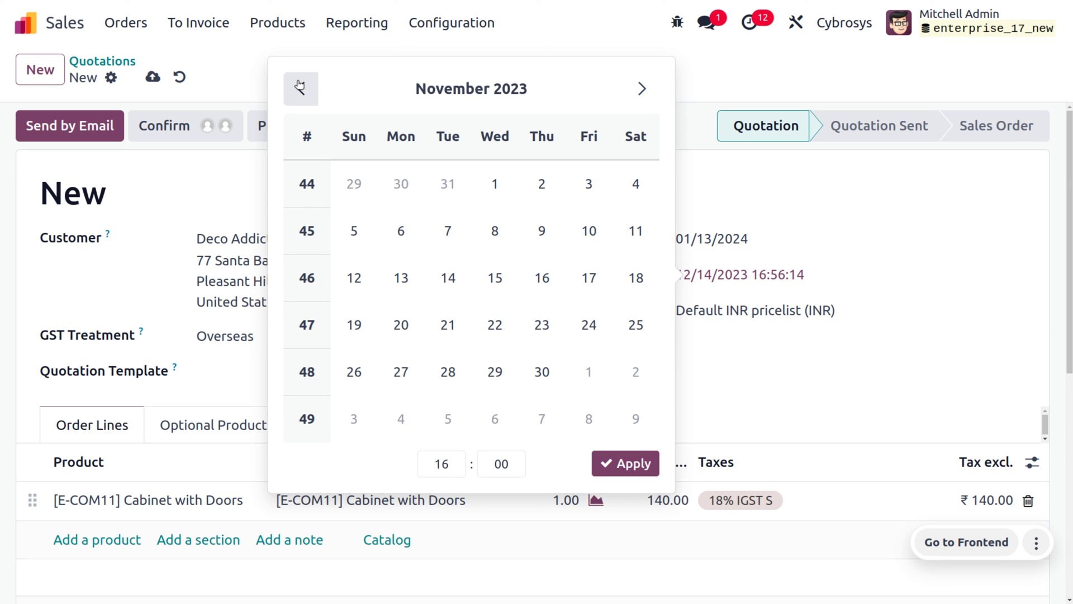
{"action": "left_click", "coordinate": [514, 178]}
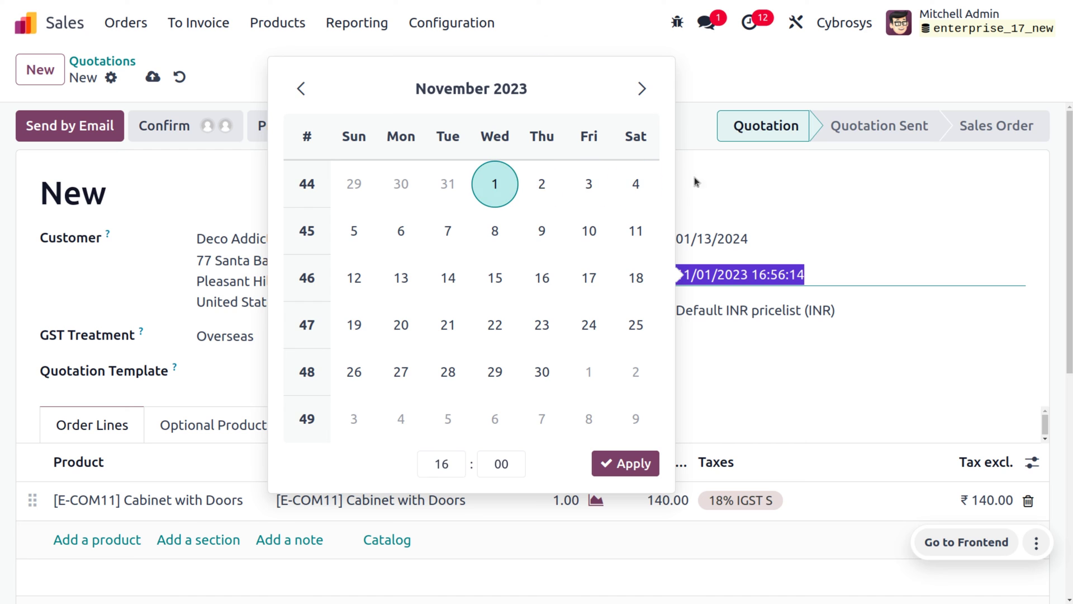
{"action": "left_click", "coordinate": [742, 190]}
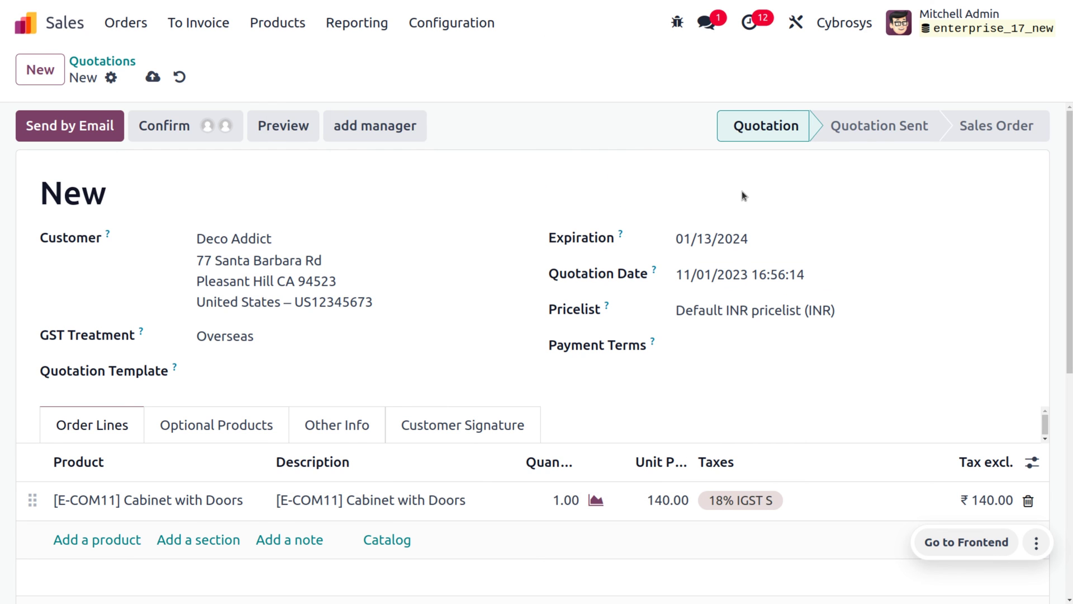
Set the expiration date to 11/30/2023
{"action": "left_click", "coordinate": [757, 238]}
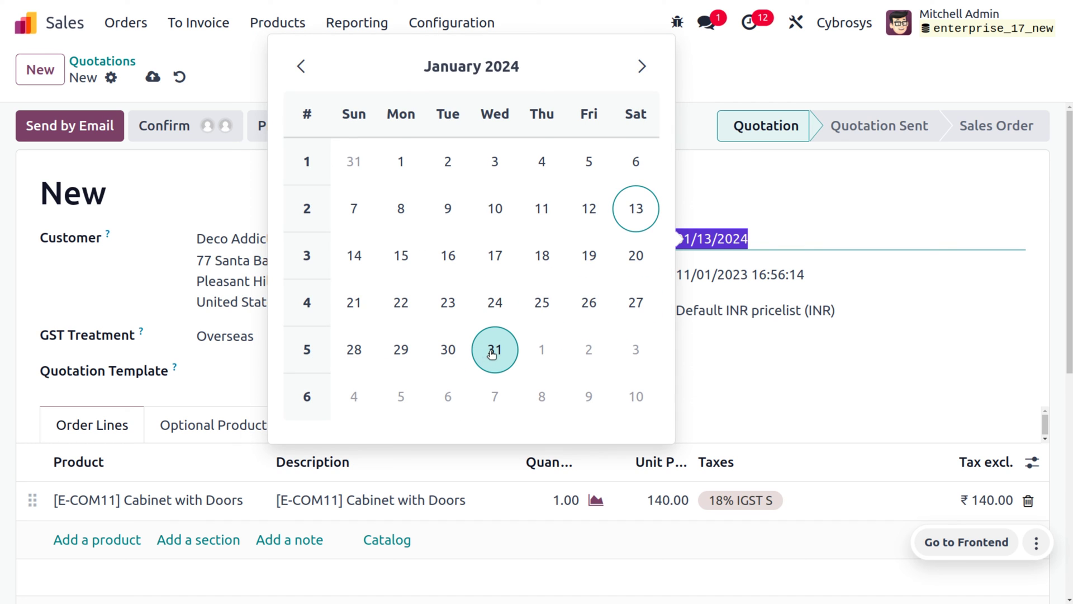
{"action": "left_click", "coordinate": [296, 66]}
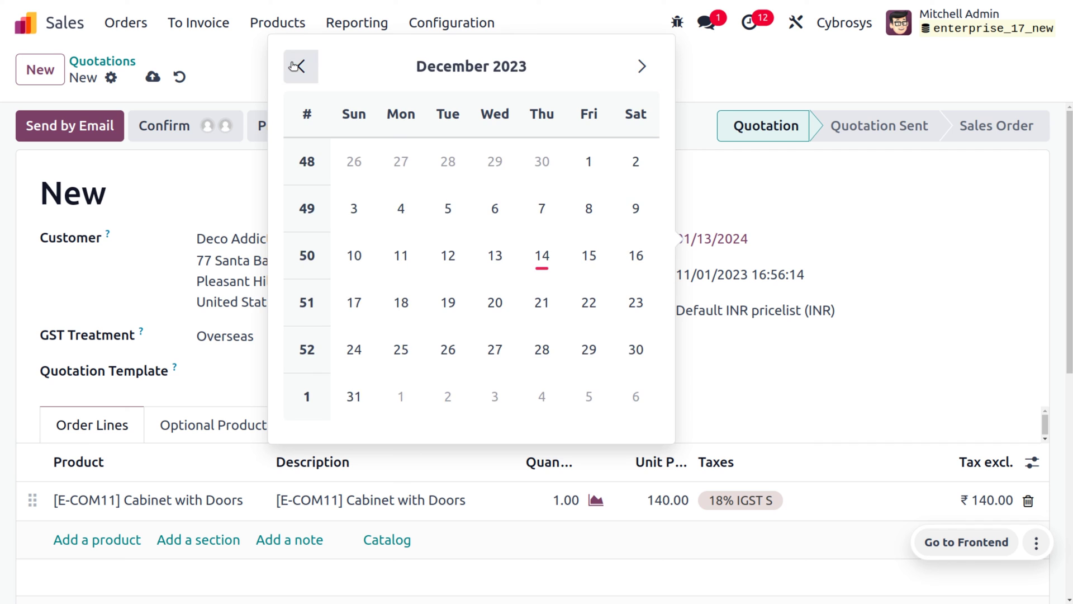
{"action": "left_click", "coordinate": [296, 66]}
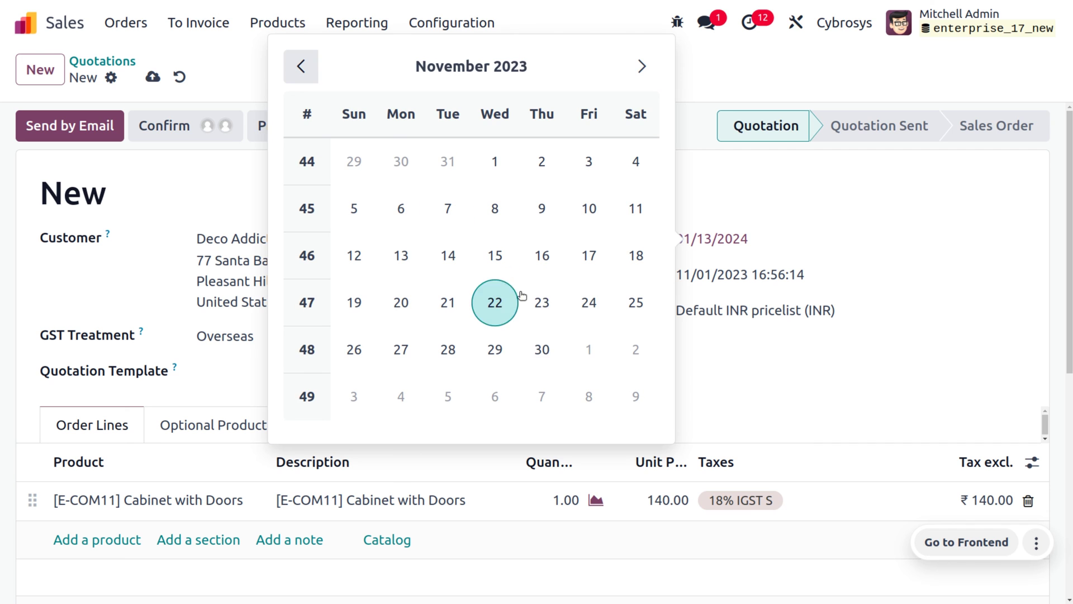
{"action": "left_click", "coordinate": [526, 340]}
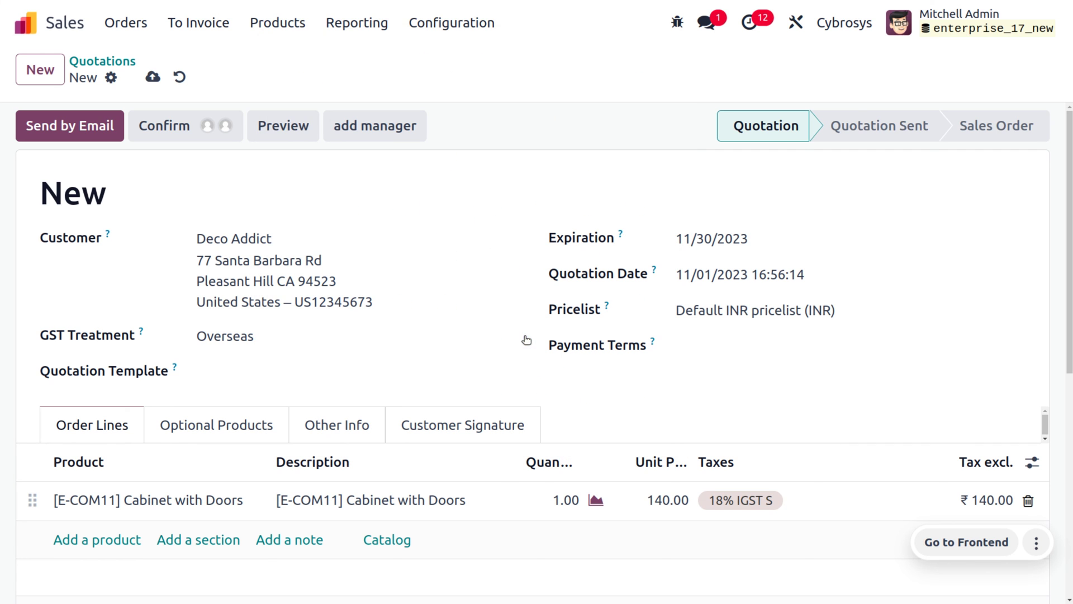
Save the back-dated quotation, which takes the number CYBRO01/14/12/2023
{"action": "left_click", "coordinate": [153, 78]}
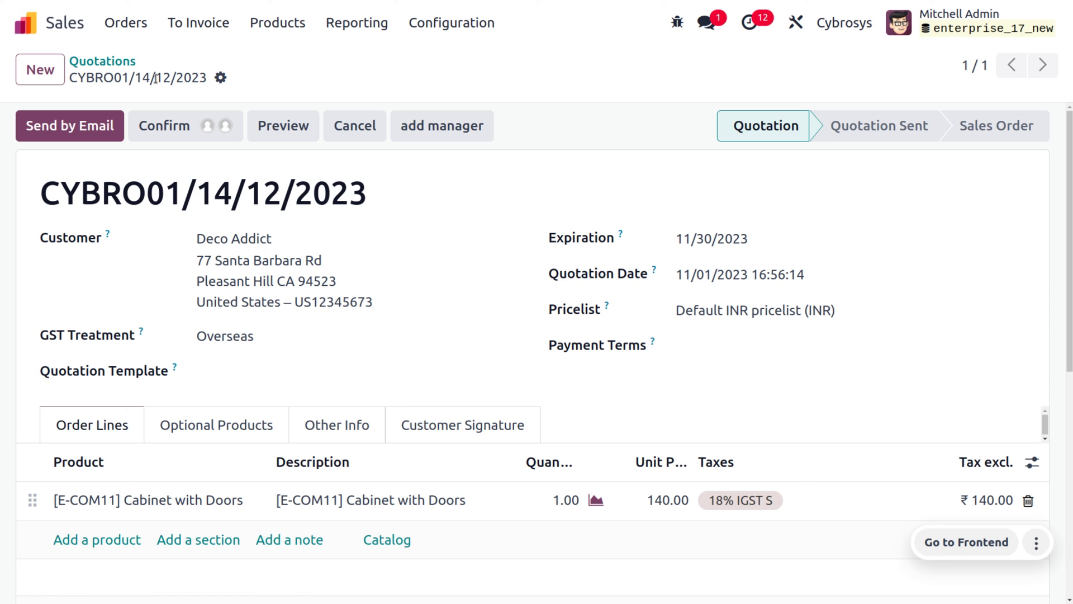